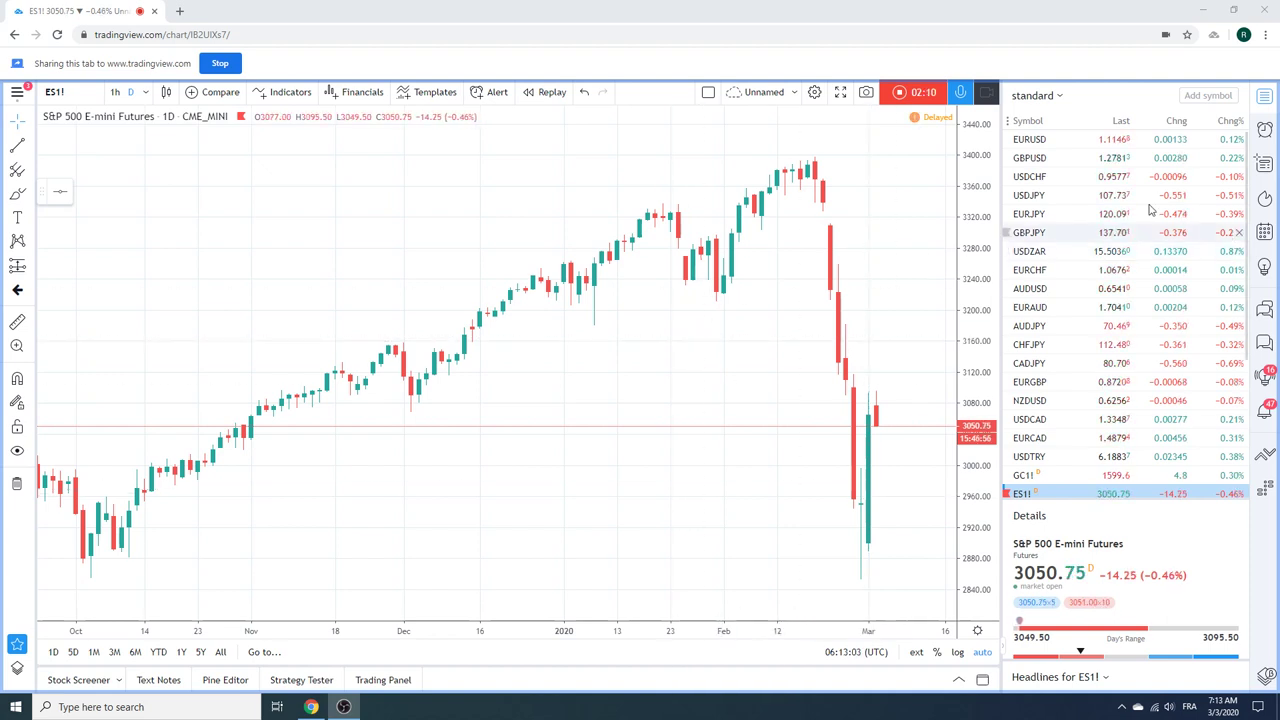
Step: Show AUDUSD on 15-minute candles
click(1035, 289)
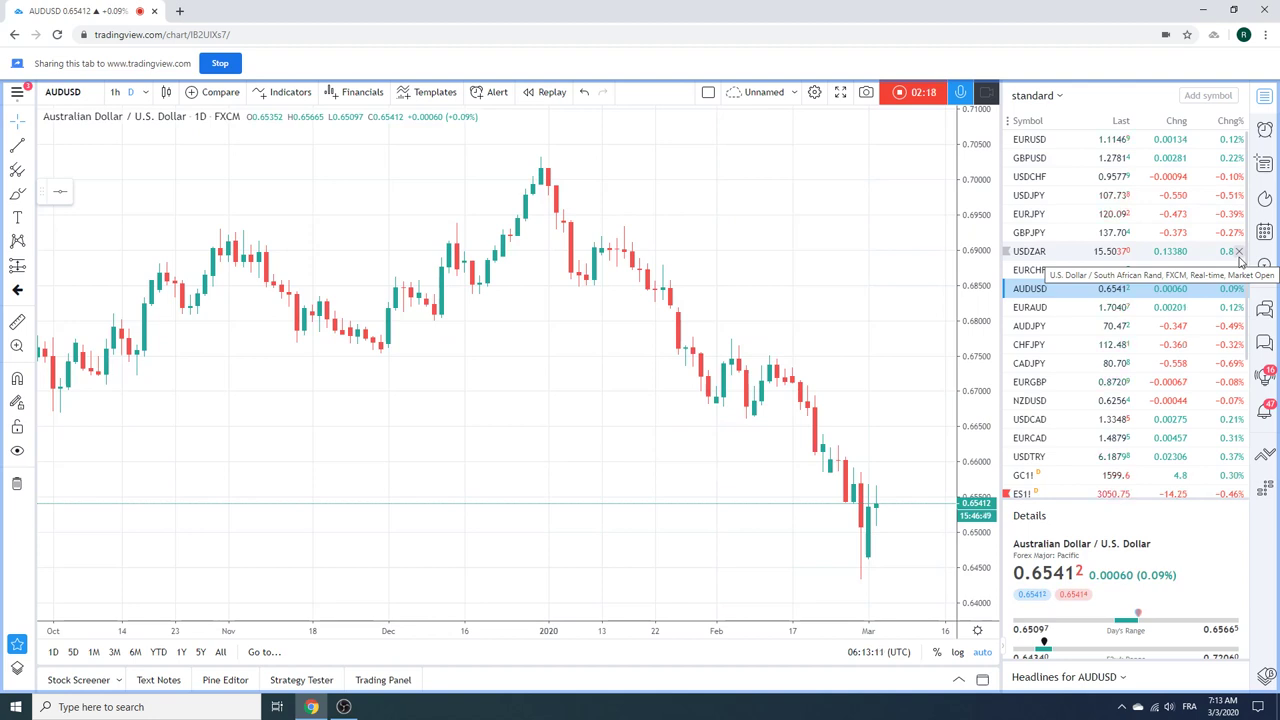
click(145, 92)
click(170, 301)
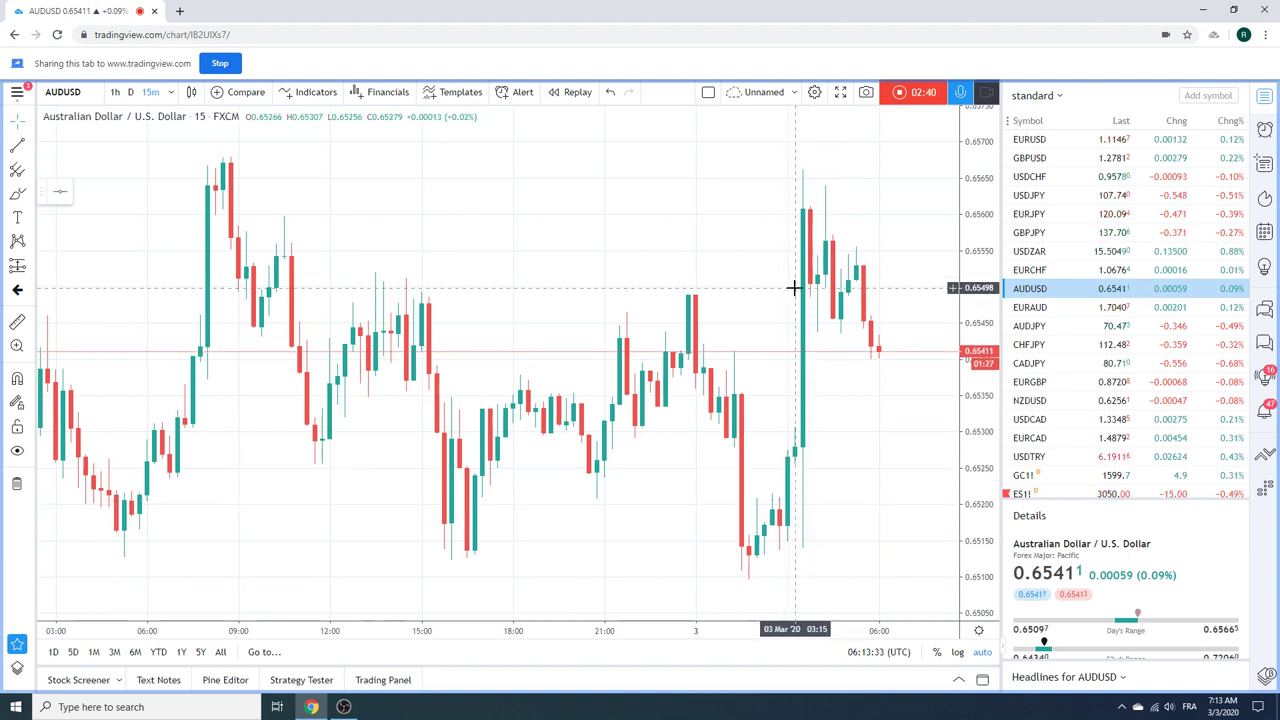
Step: View AUDUSD on the 1-hour timeframe, then return it to daily candles
click(115, 93)
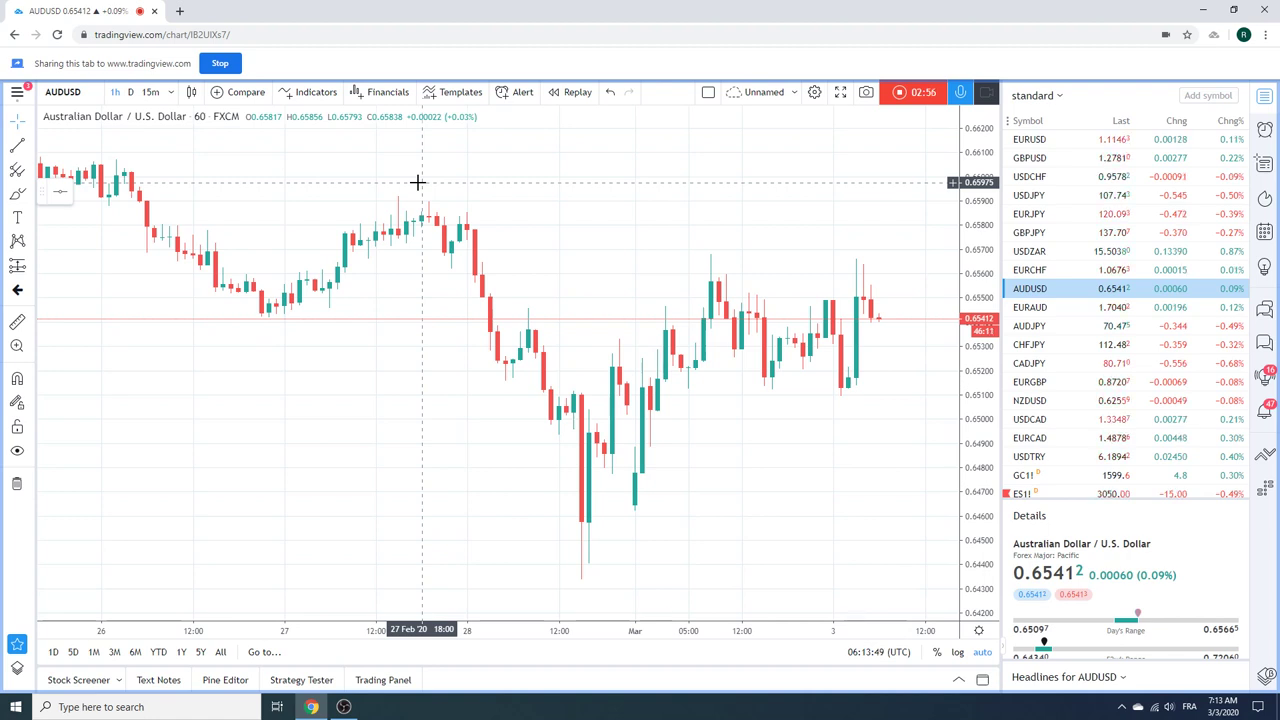
click(130, 93)
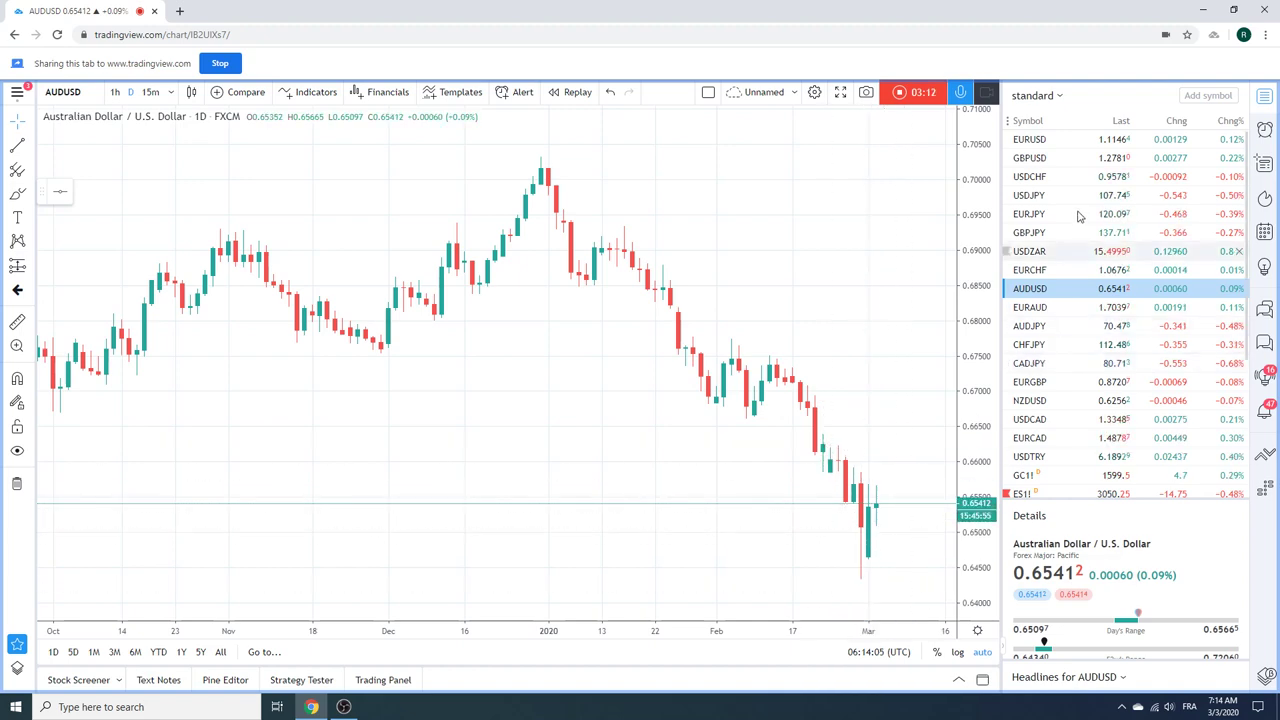
Step: Switch the chart to EURUSD daily and zoom out
click(1040, 141)
scroll(351, 271, down, 5)
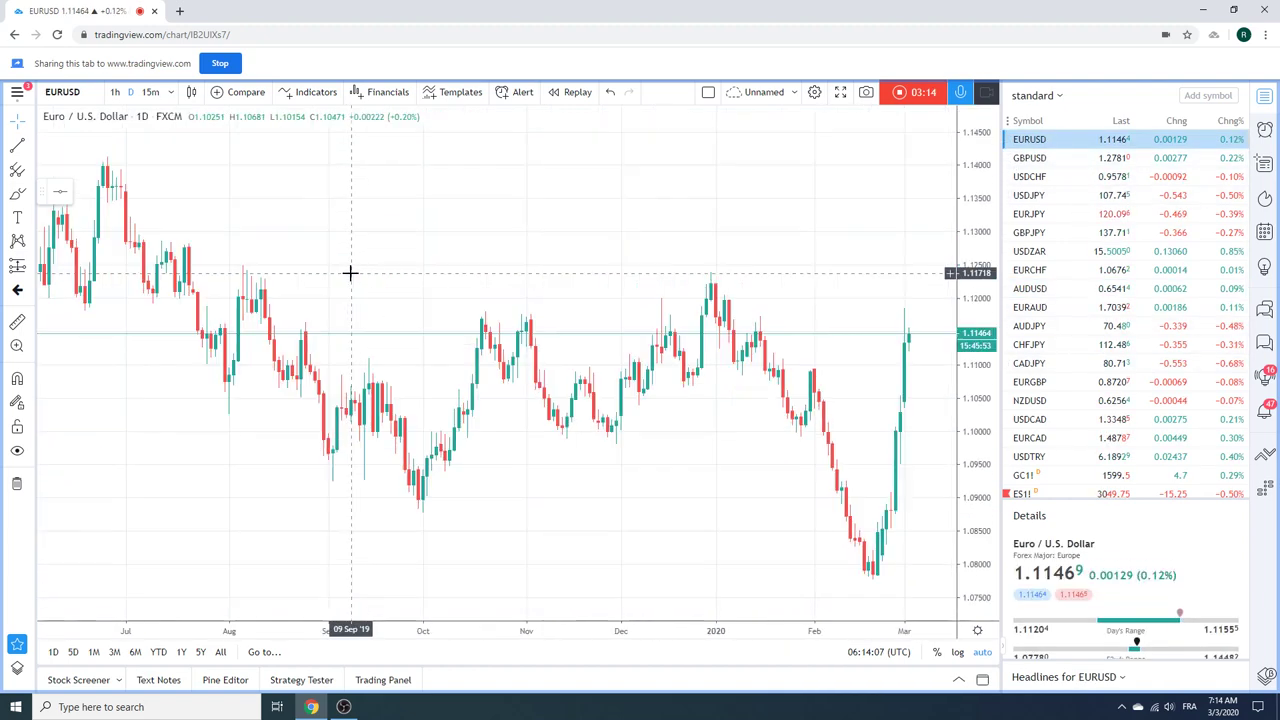
scroll(339, 203, down, 2)
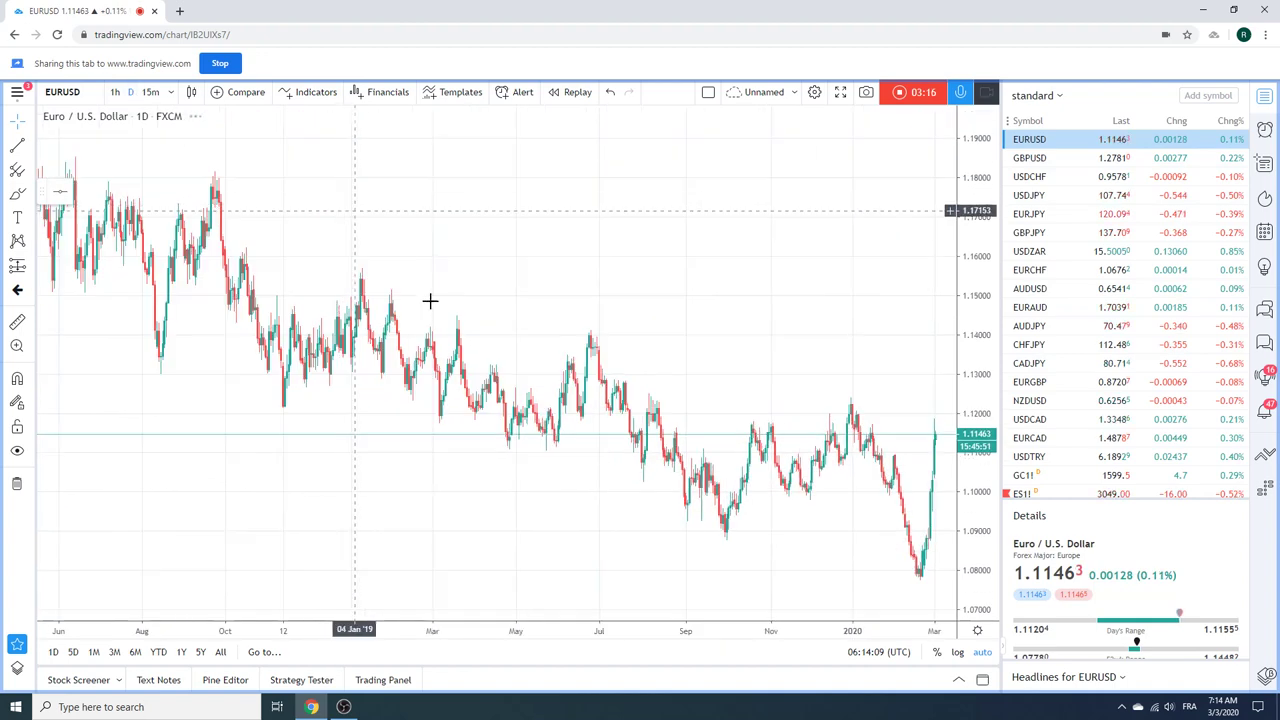
Step: Draw a descending extended line through the January 2019 and June 2019 highs
click(30, 148)
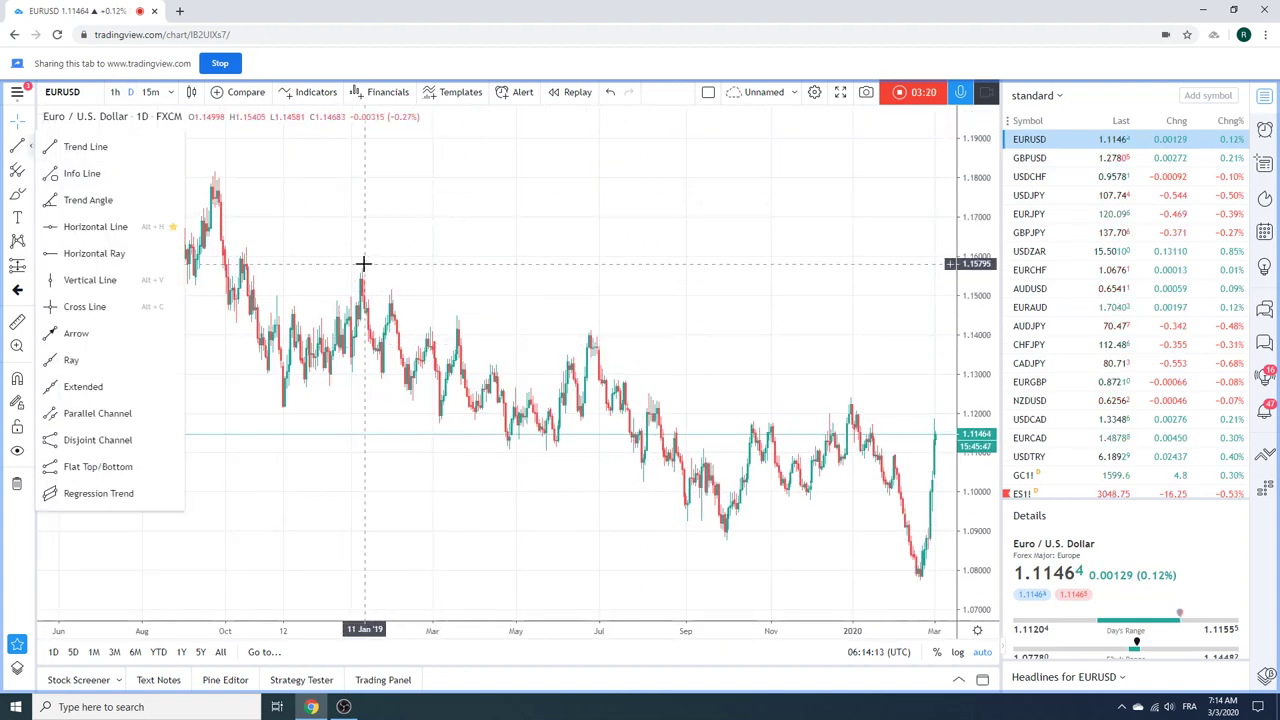
click(400, 275)
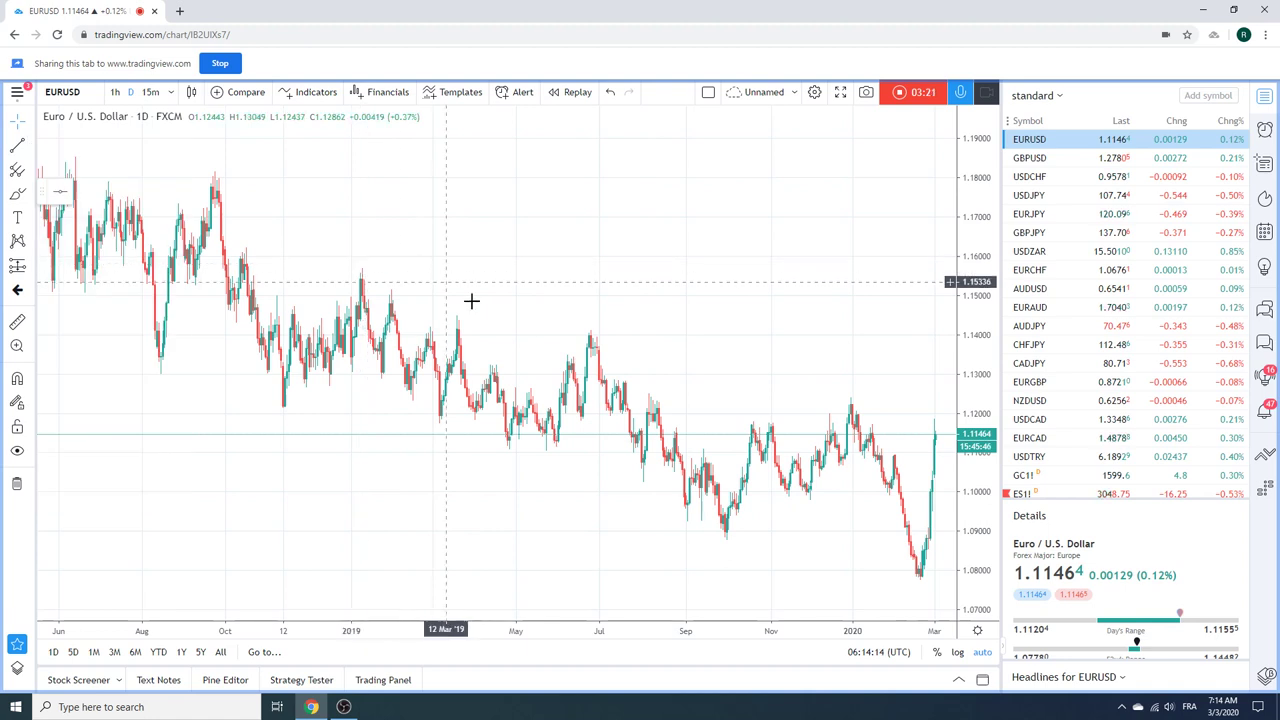
click(30, 148)
click(182, 386)
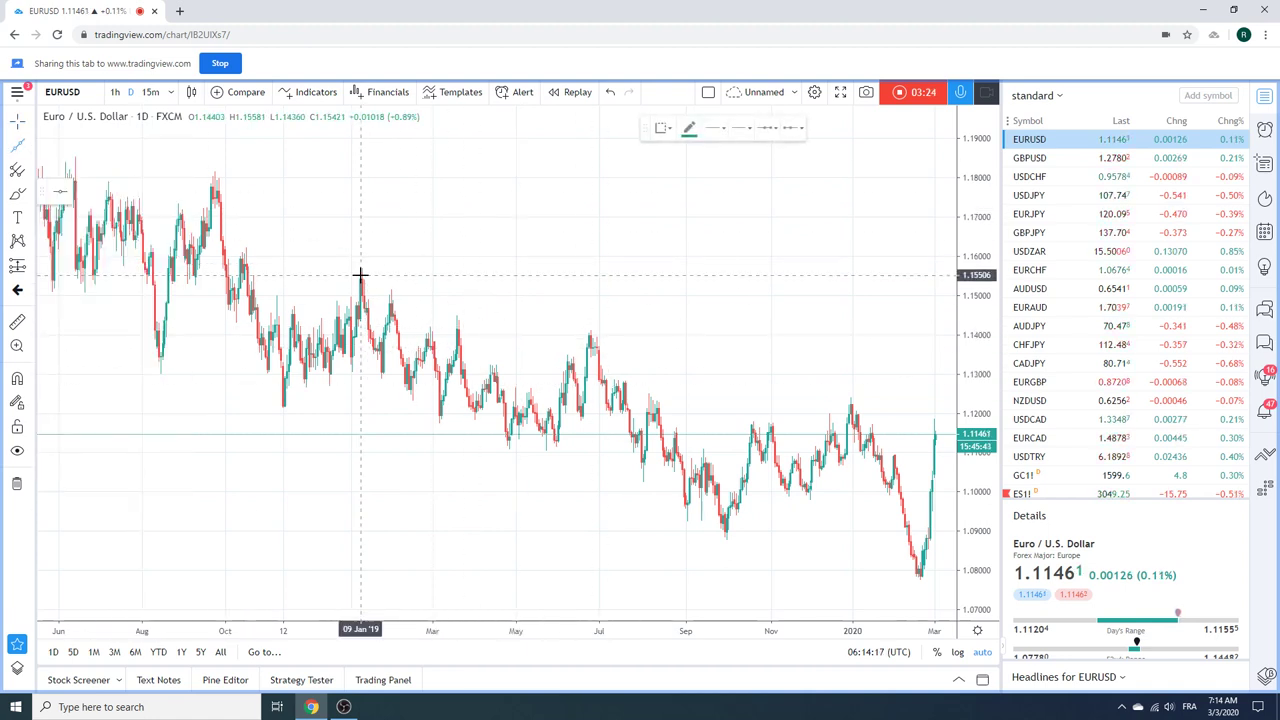
click(364, 266)
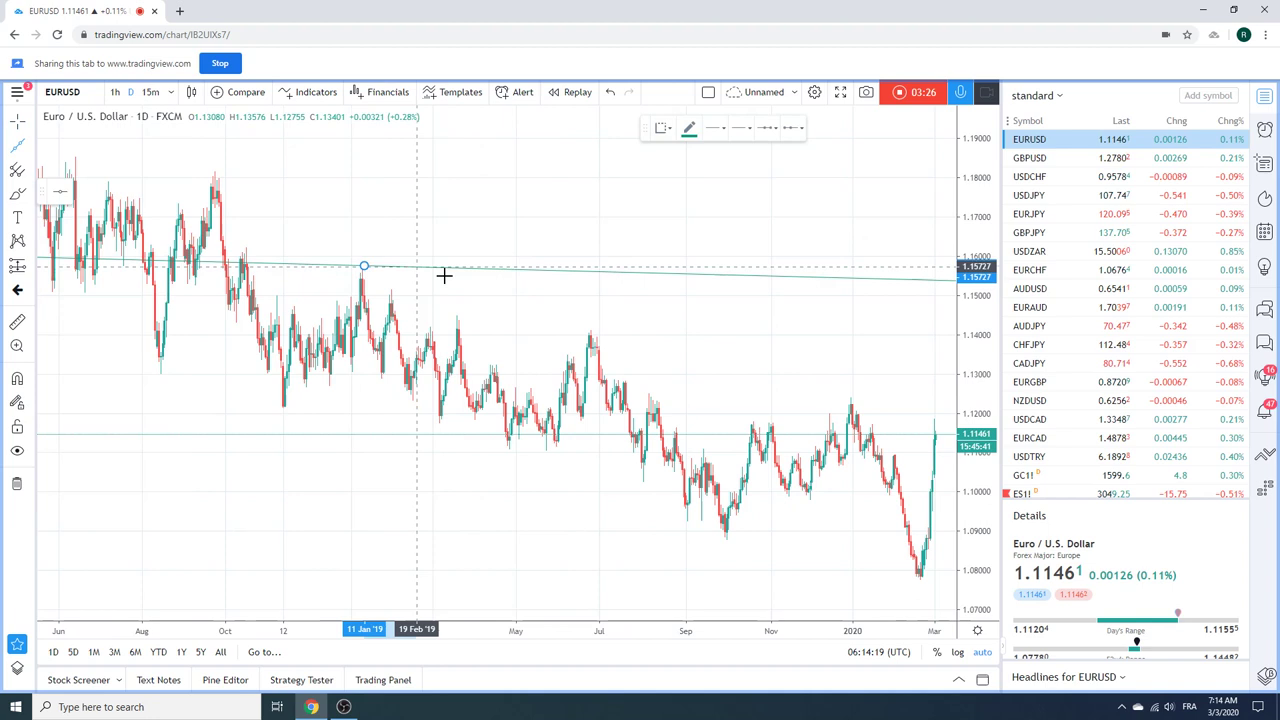
click(594, 329)
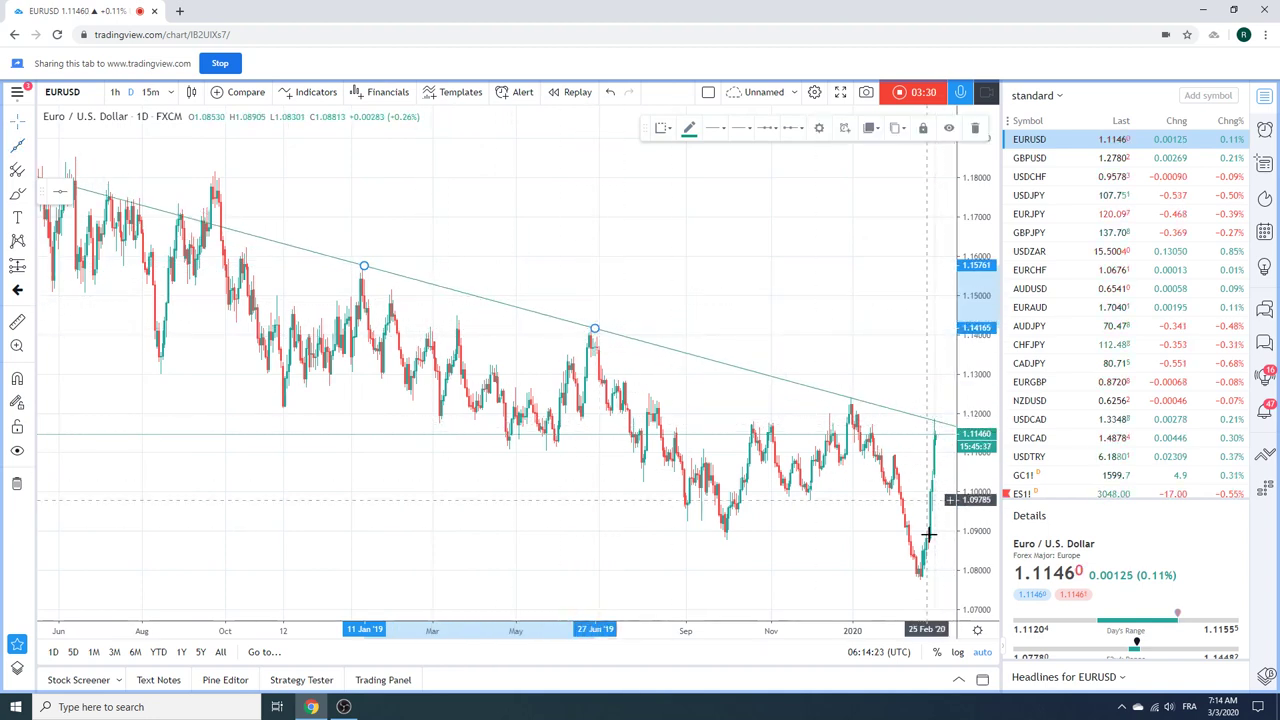
scroll(479, 318, down, 1)
scroll(479, 318, up, 4)
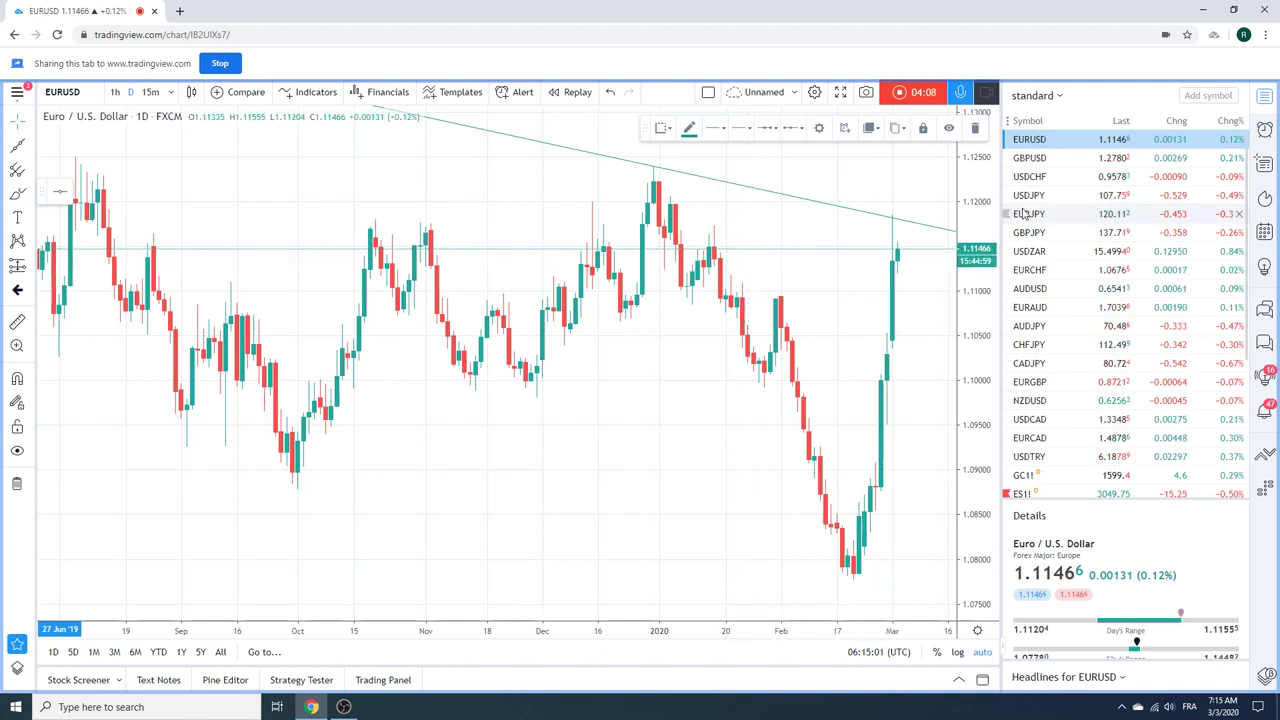
Step: Look at GBPUSD, then switch the chart to EURGBP
click(1030, 160)
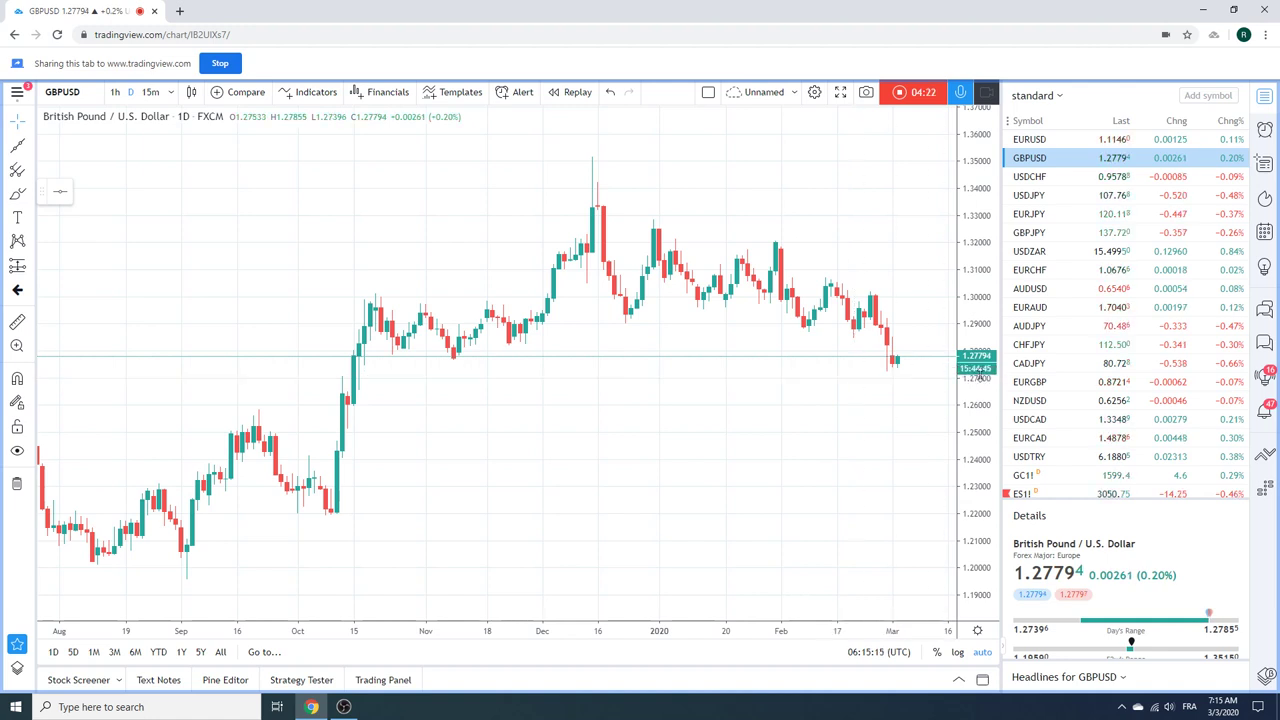
click(1033, 383)
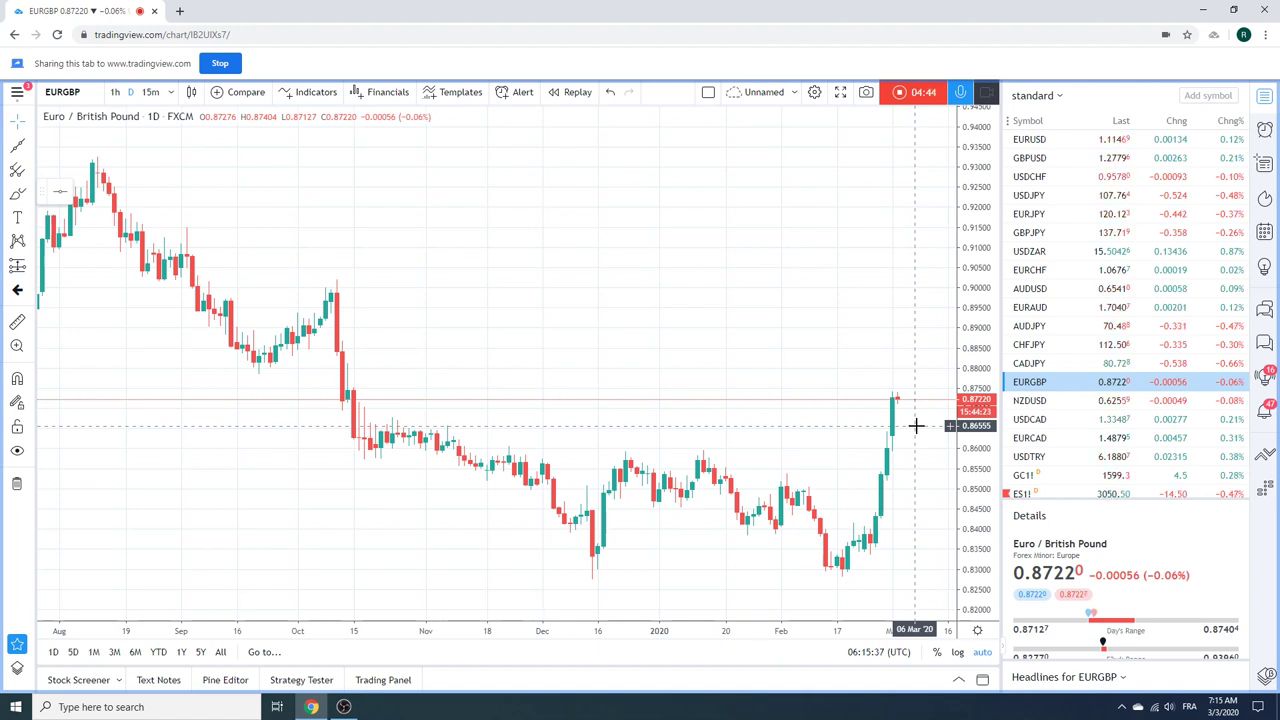
scroll(1036, 430, down, 4)
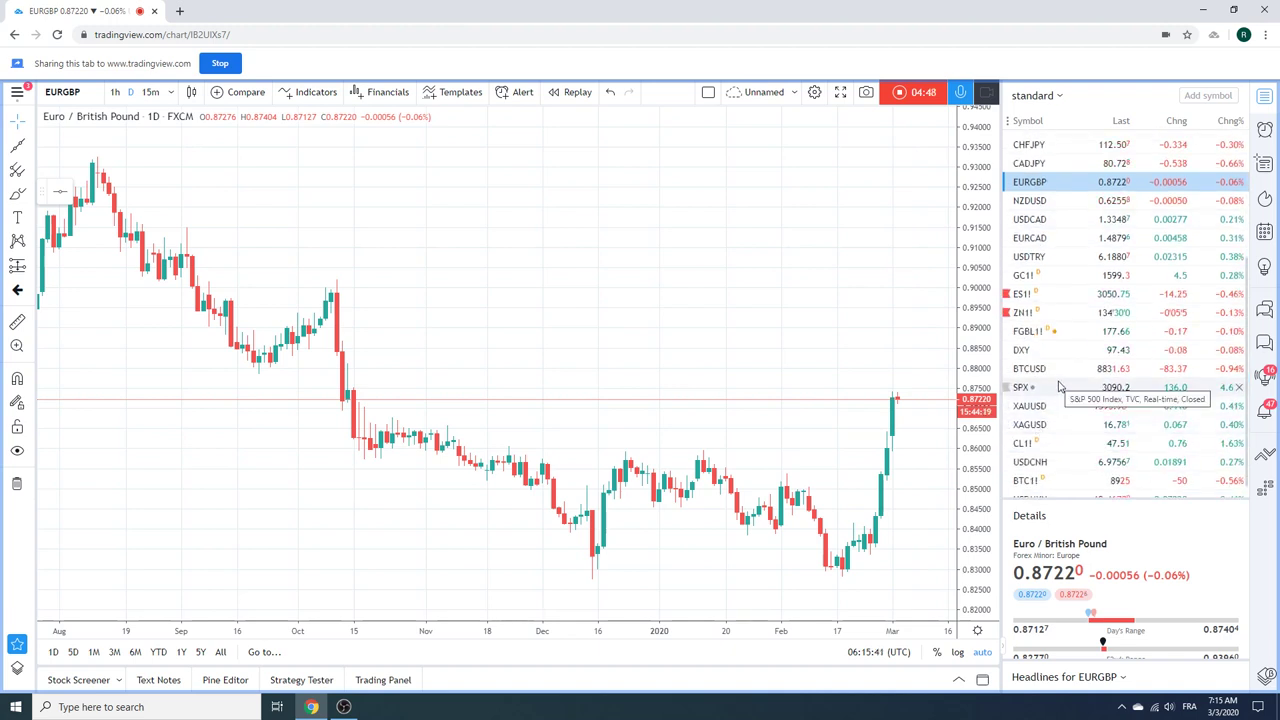
Step: Load the CL1! light crude oil futures daily chart
click(1042, 444)
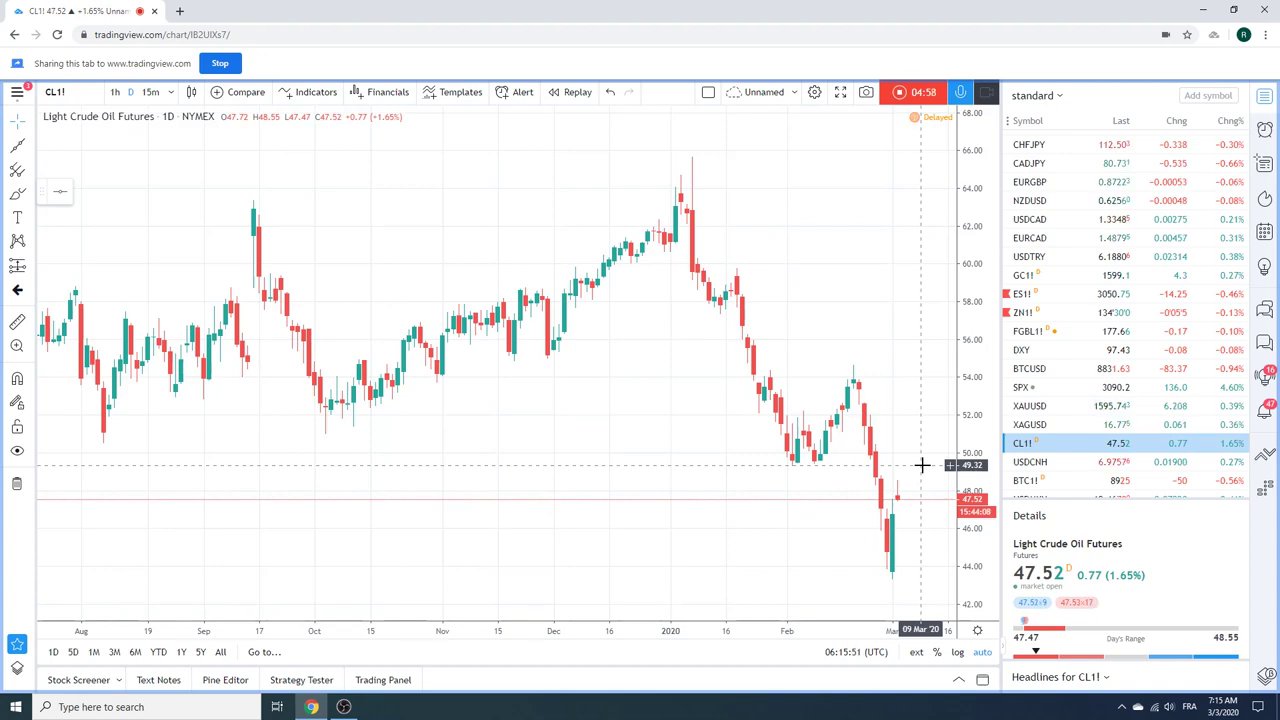
scroll(922, 465, down, 3)
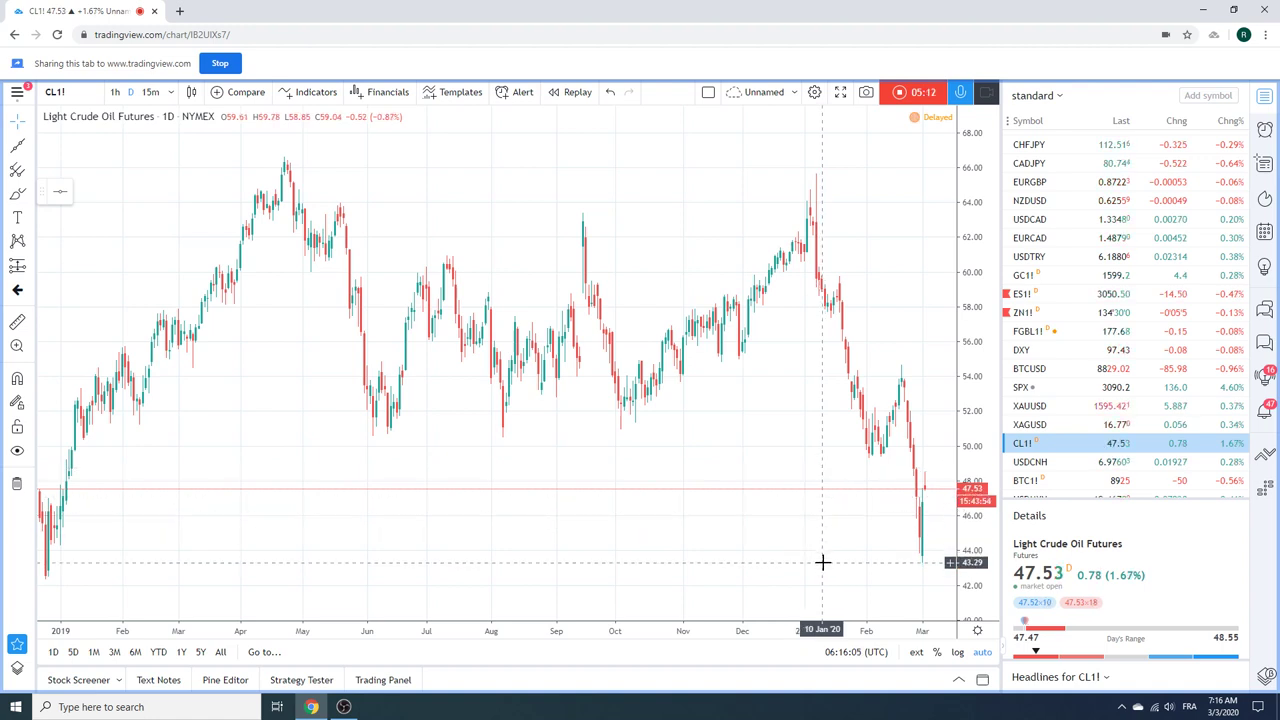
scroll(741, 528, up, 4)
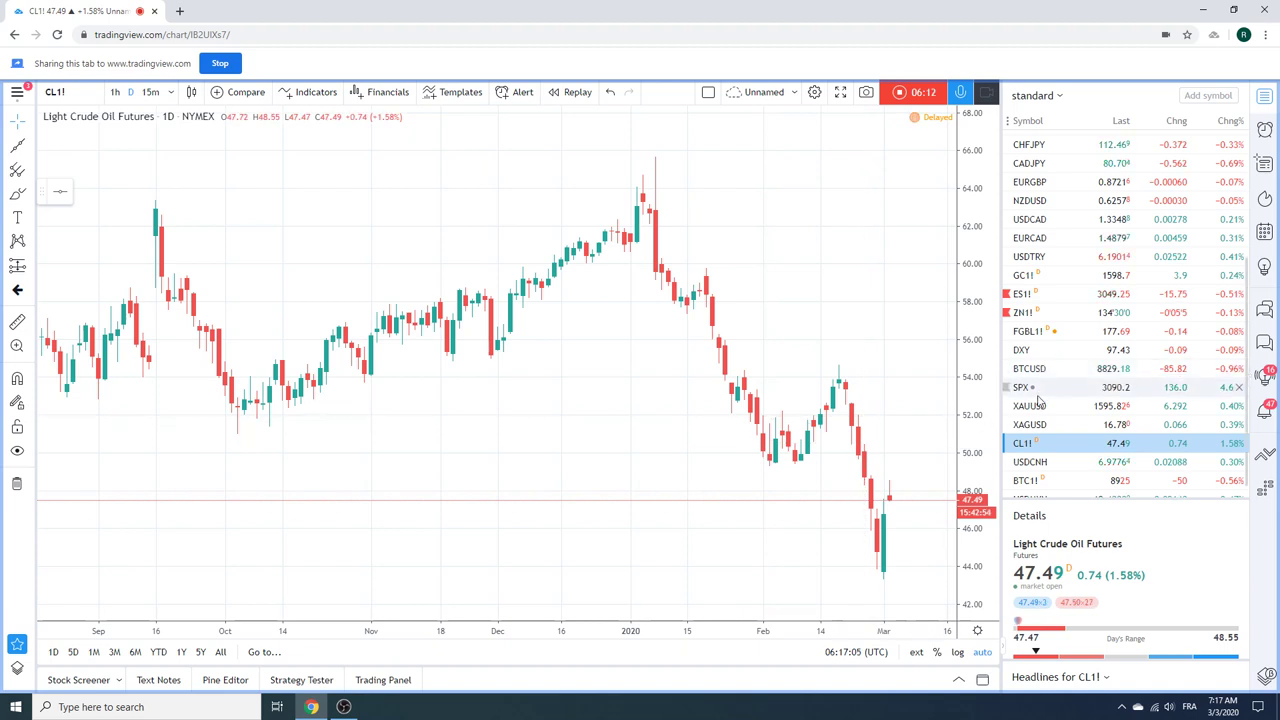
Step: Load the GC1! gold futures daily chart
click(1026, 276)
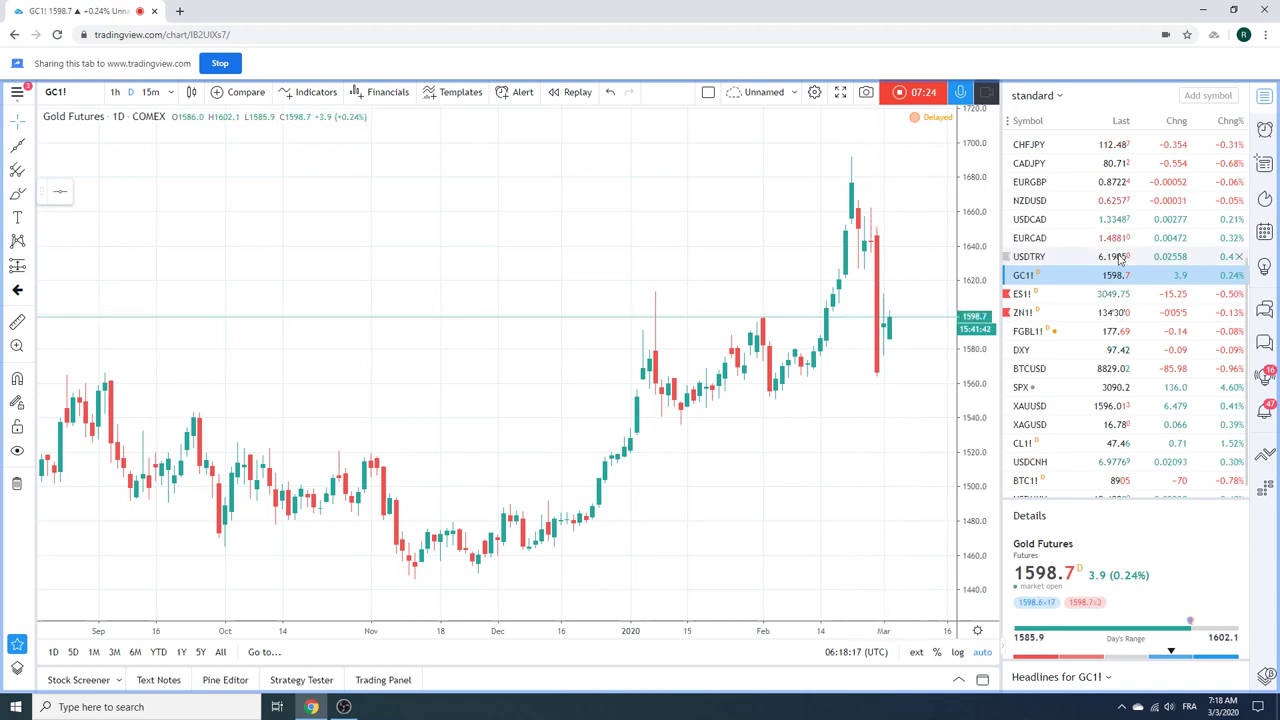
scroll(1107, 275, up, 2)
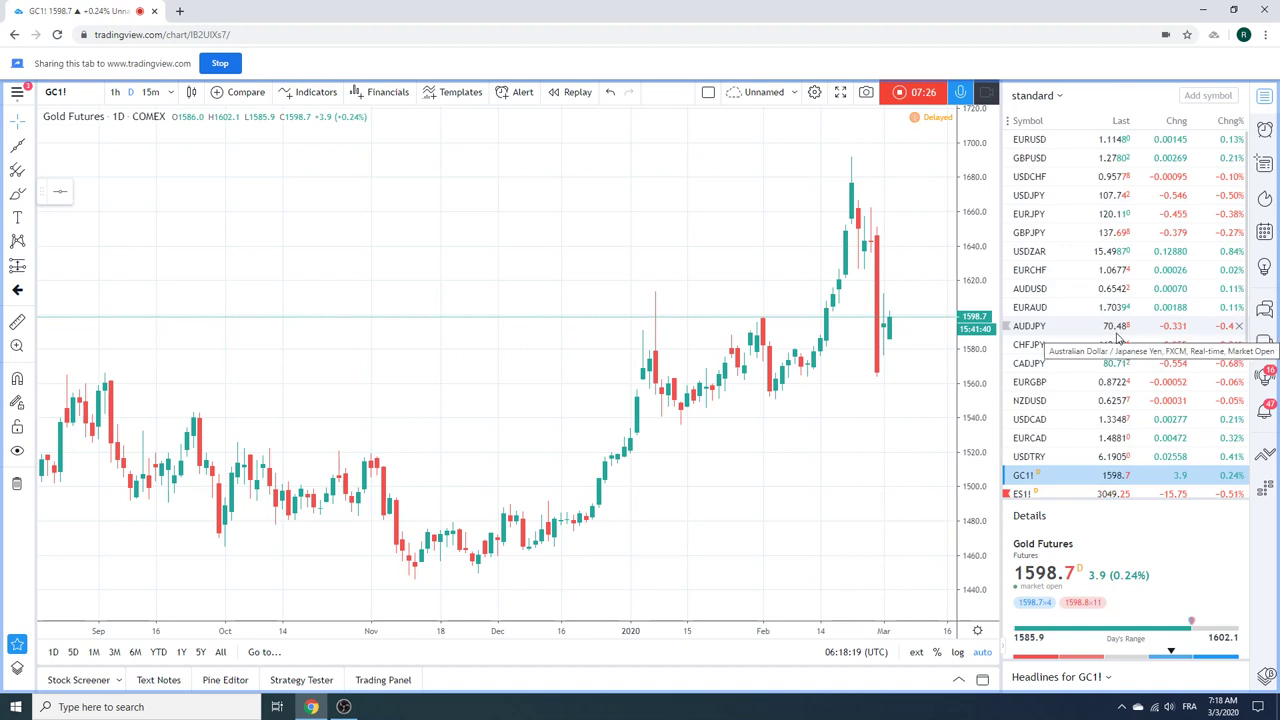
click(1055, 196)
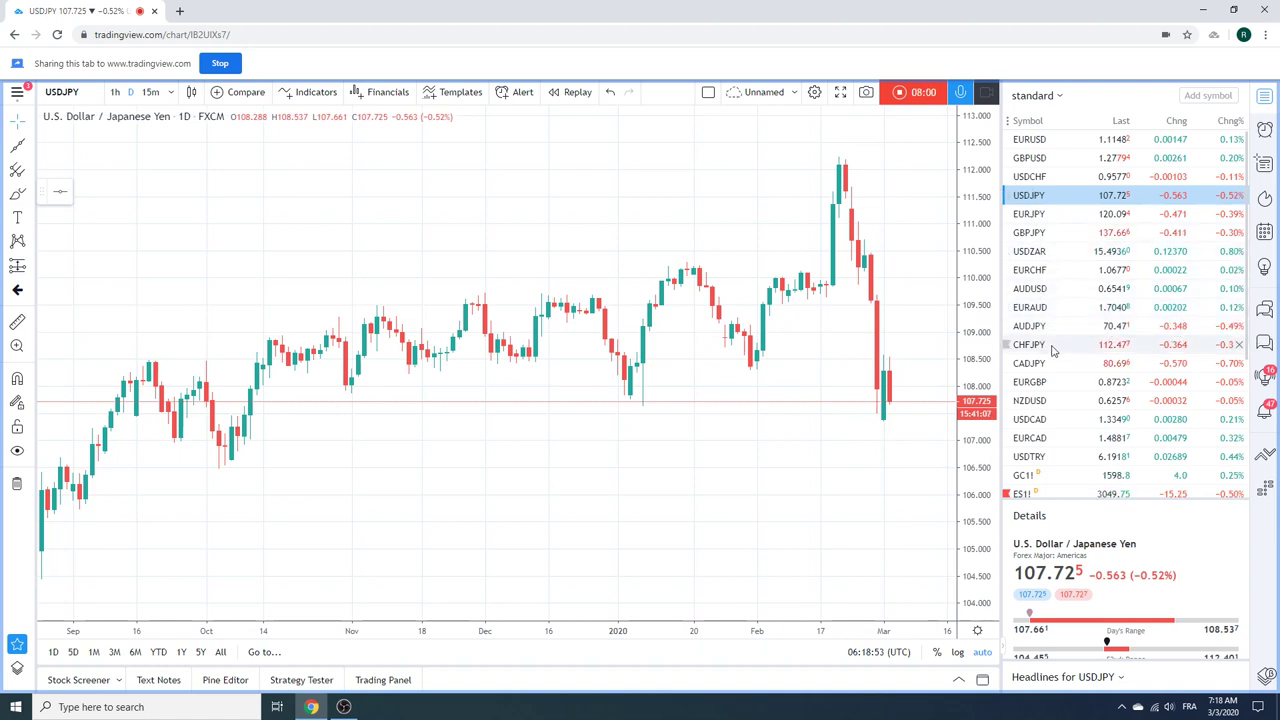
scroll(1063, 402, down, 1)
scroll(1066, 398, down, 3)
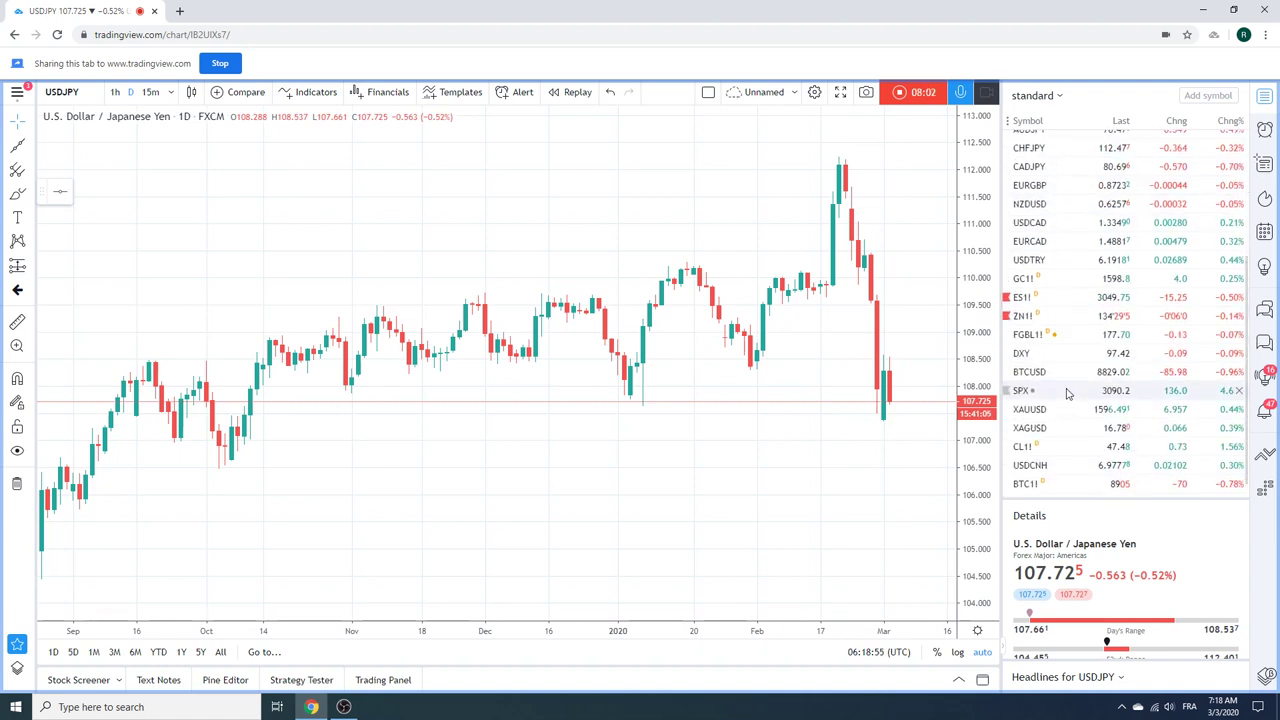
scroll(1070, 392, up, 3)
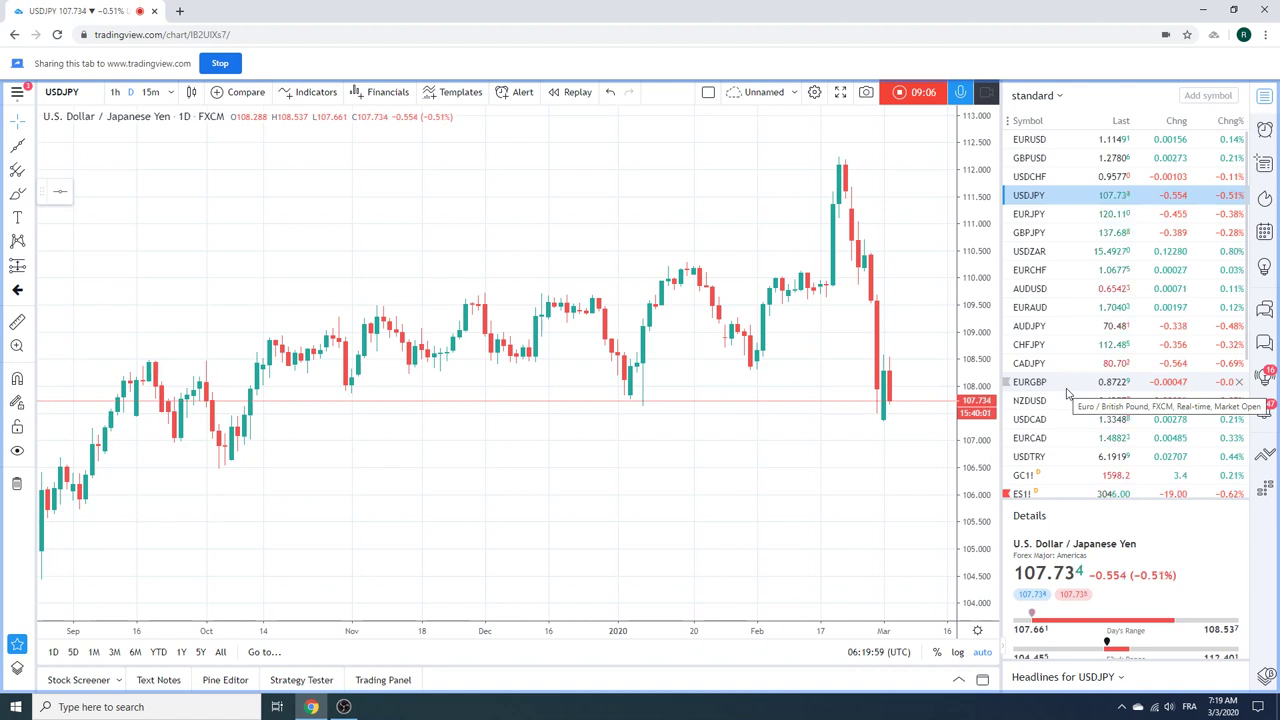
scroll(1100, 380, down, 2)
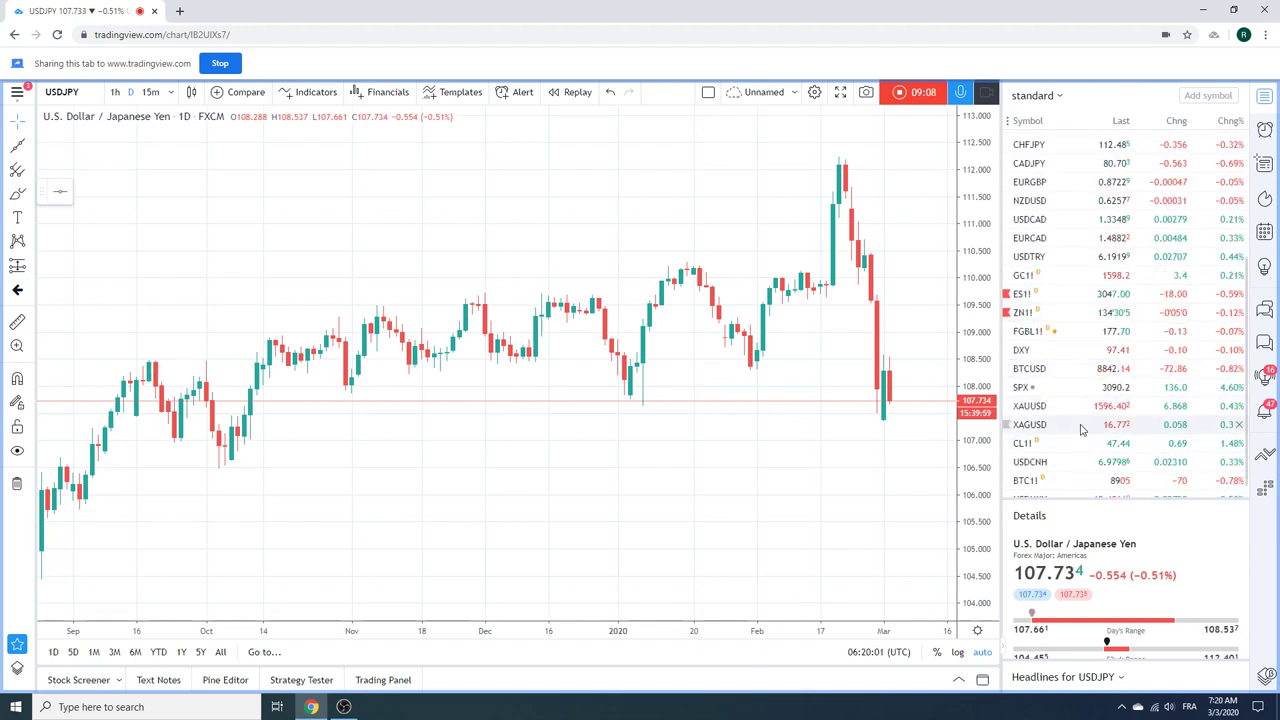
Step: Switch the chart from USDJPY to ZN1! 10 Year T-Note futures
click(1023, 313)
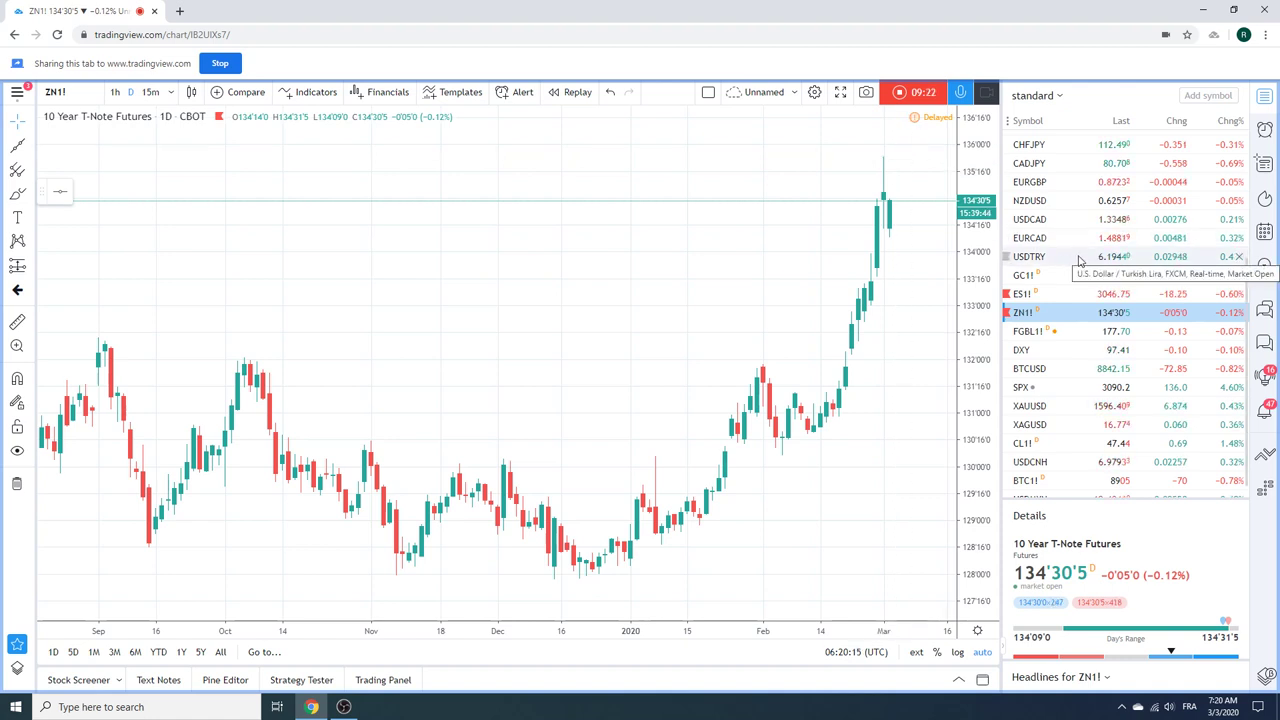
scroll(1080, 260, down, 1)
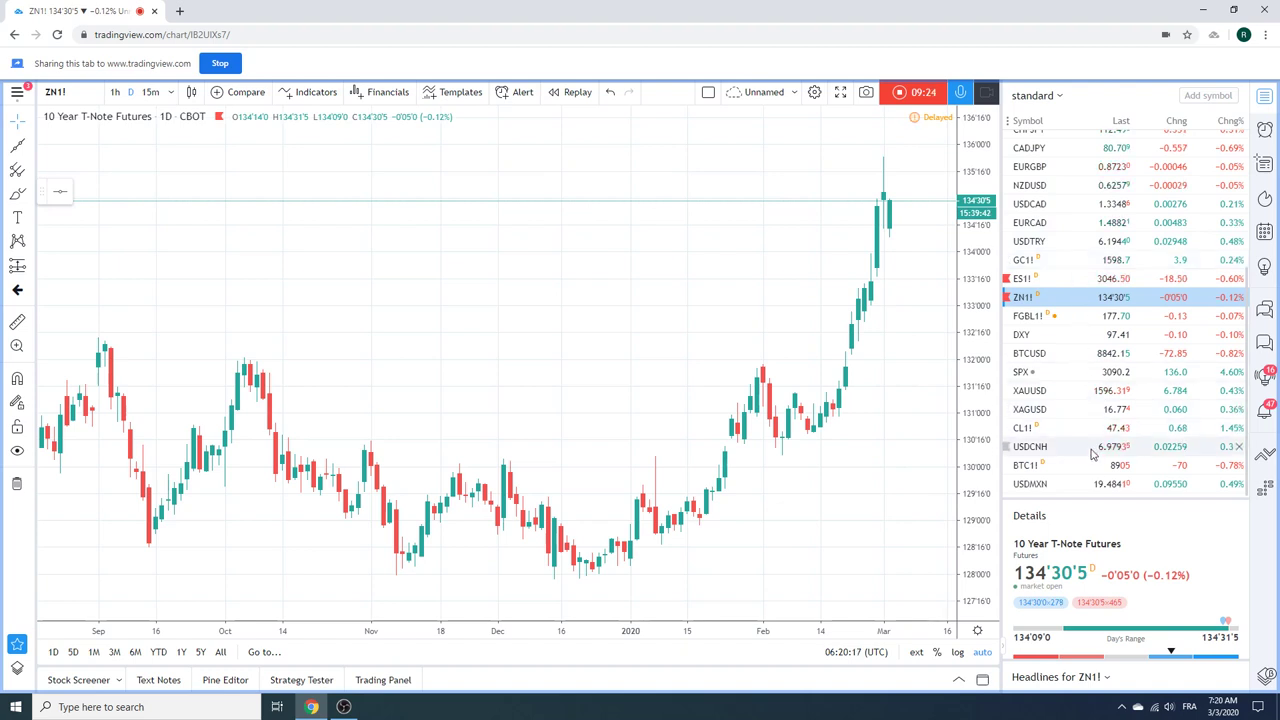
scroll(1092, 458, up, 3)
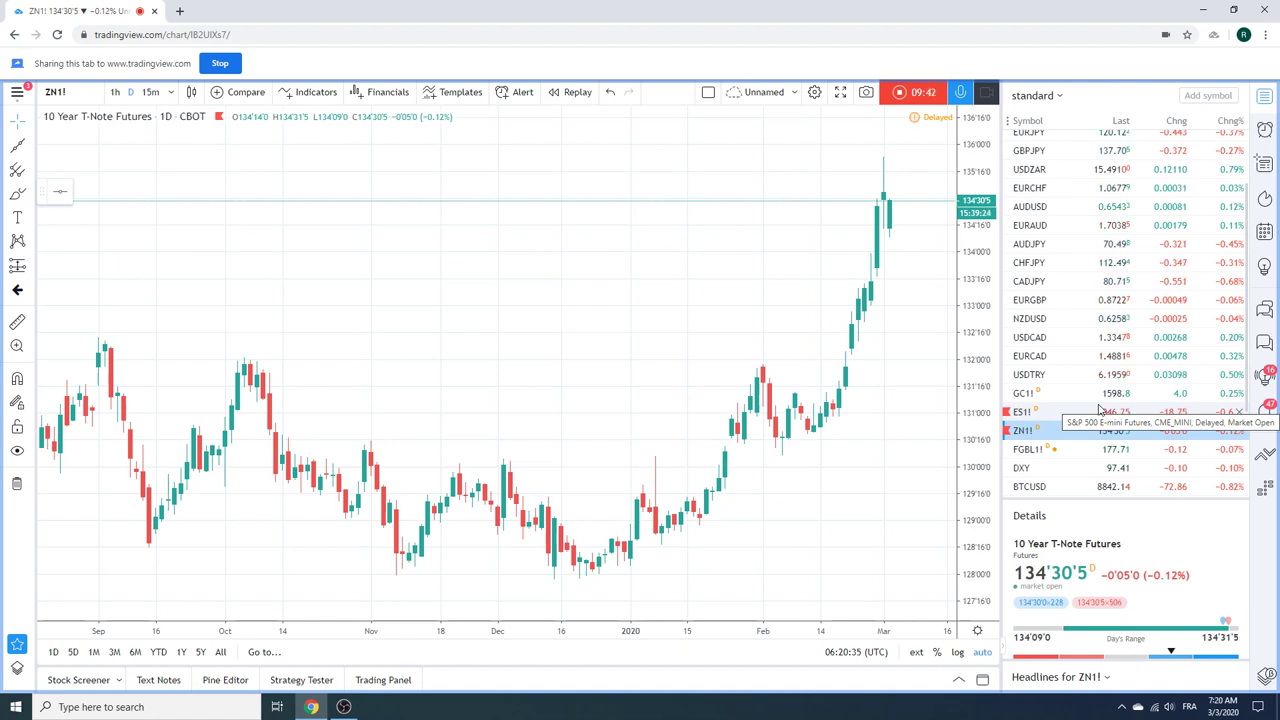
click(75, 91)
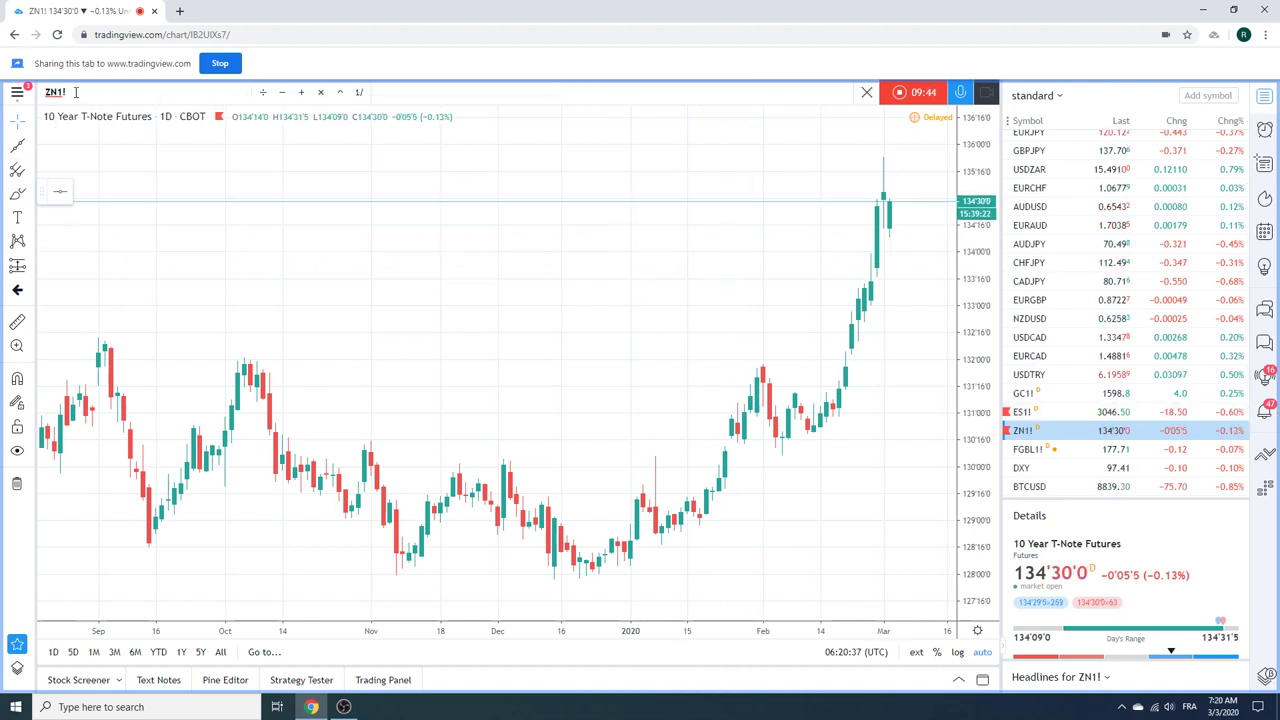
Step: Enter symbol DE10Y to load the German 10-year bond yield chart
text(DE)
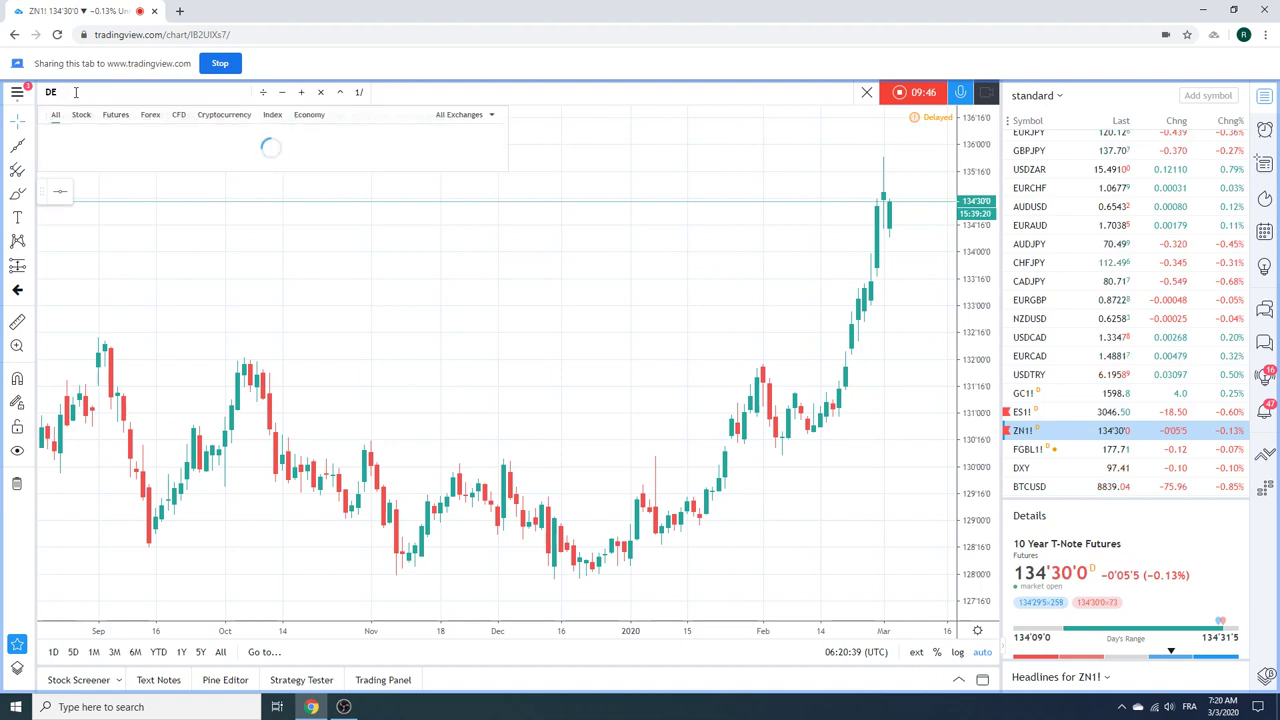
text(10Y)
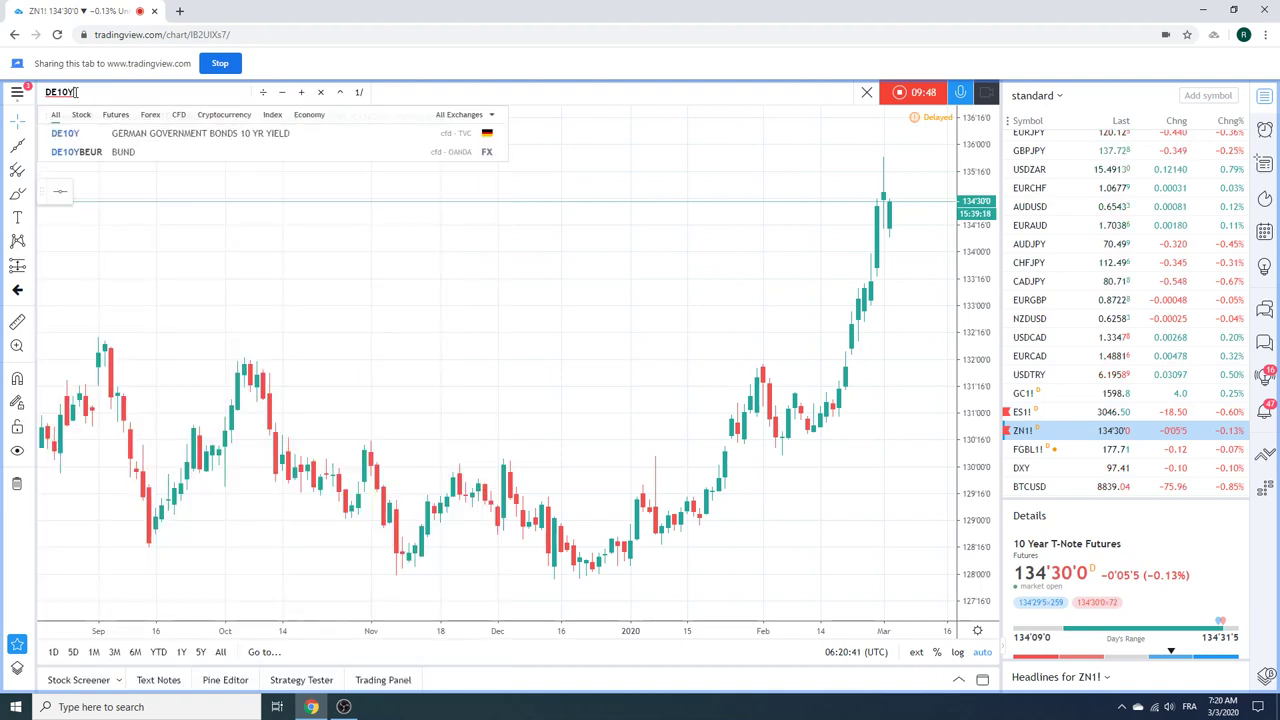
key(Return)
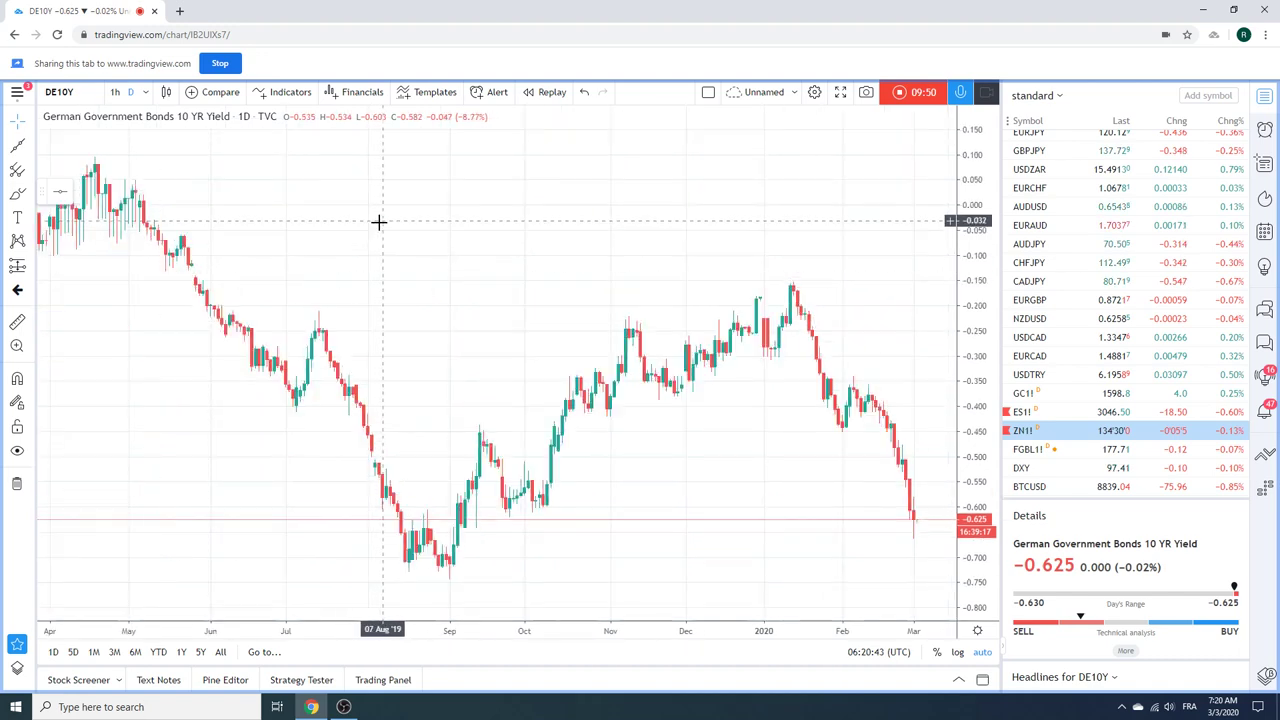
scroll(378, 222, down, 2)
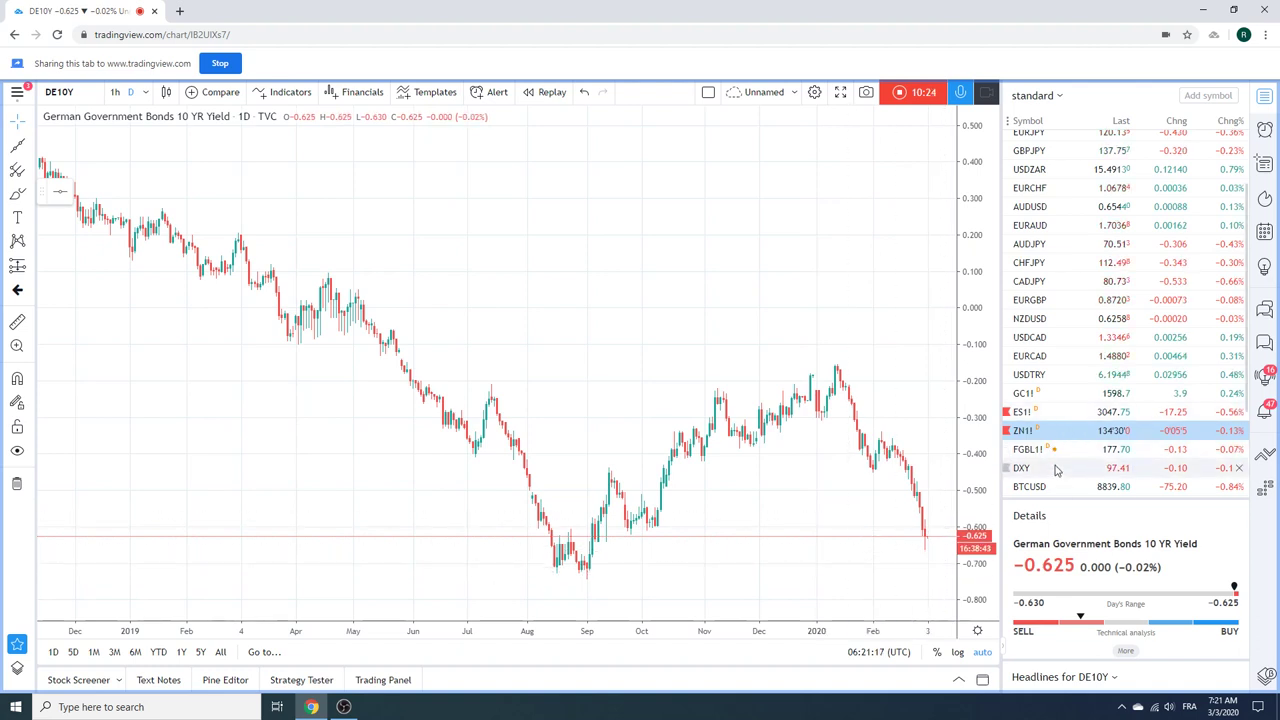
scroll(1082, 367, up, 2)
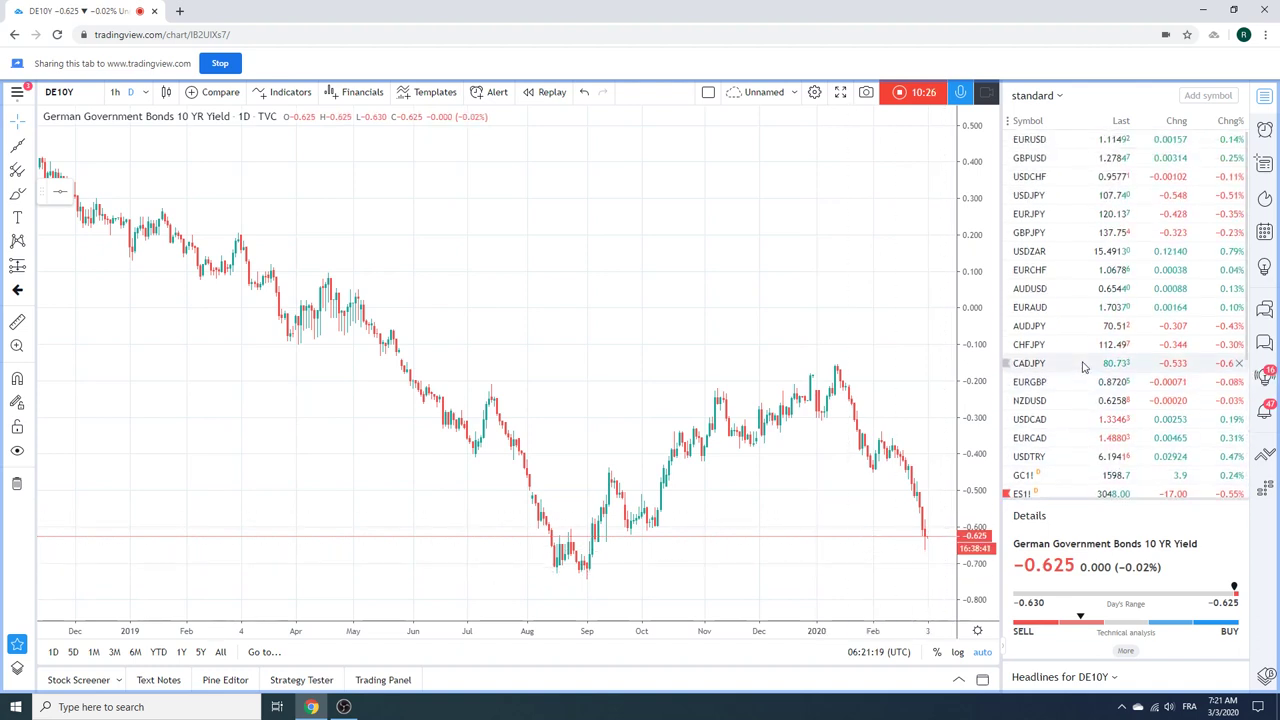
scroll(1082, 367, down, 3)
scroll(1082, 367, up, 2)
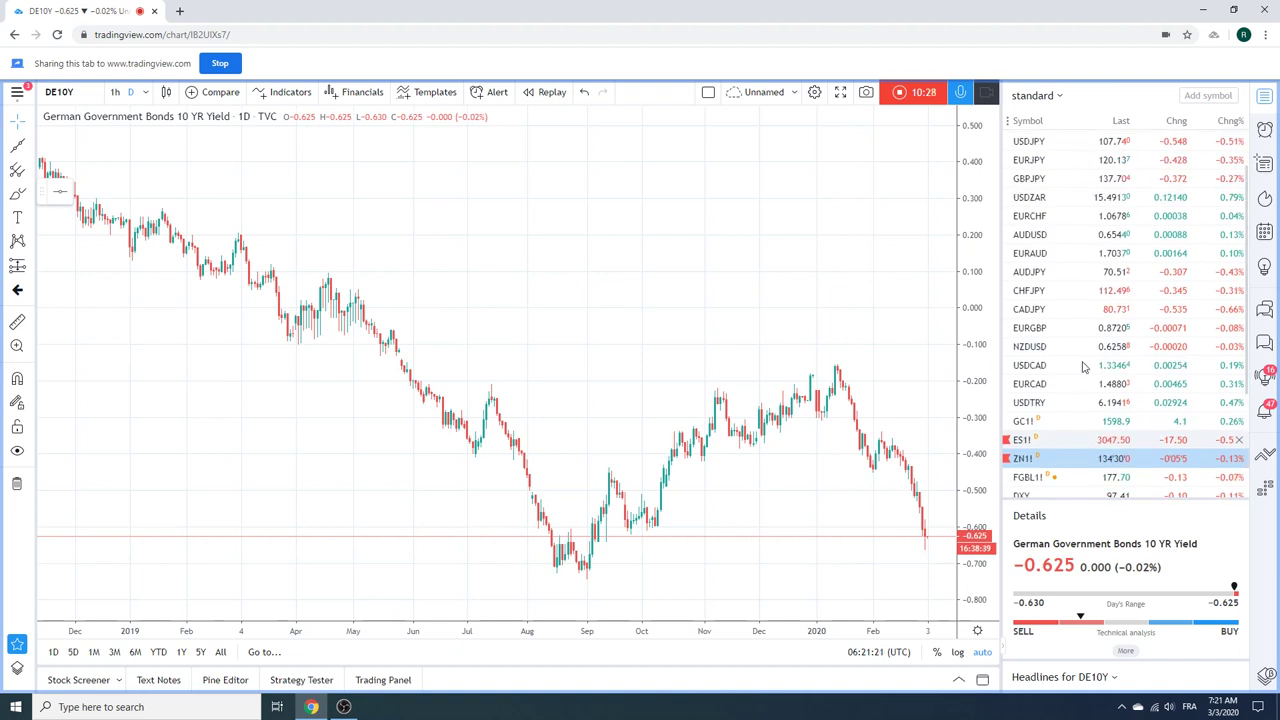
scroll(1082, 367, down, 4)
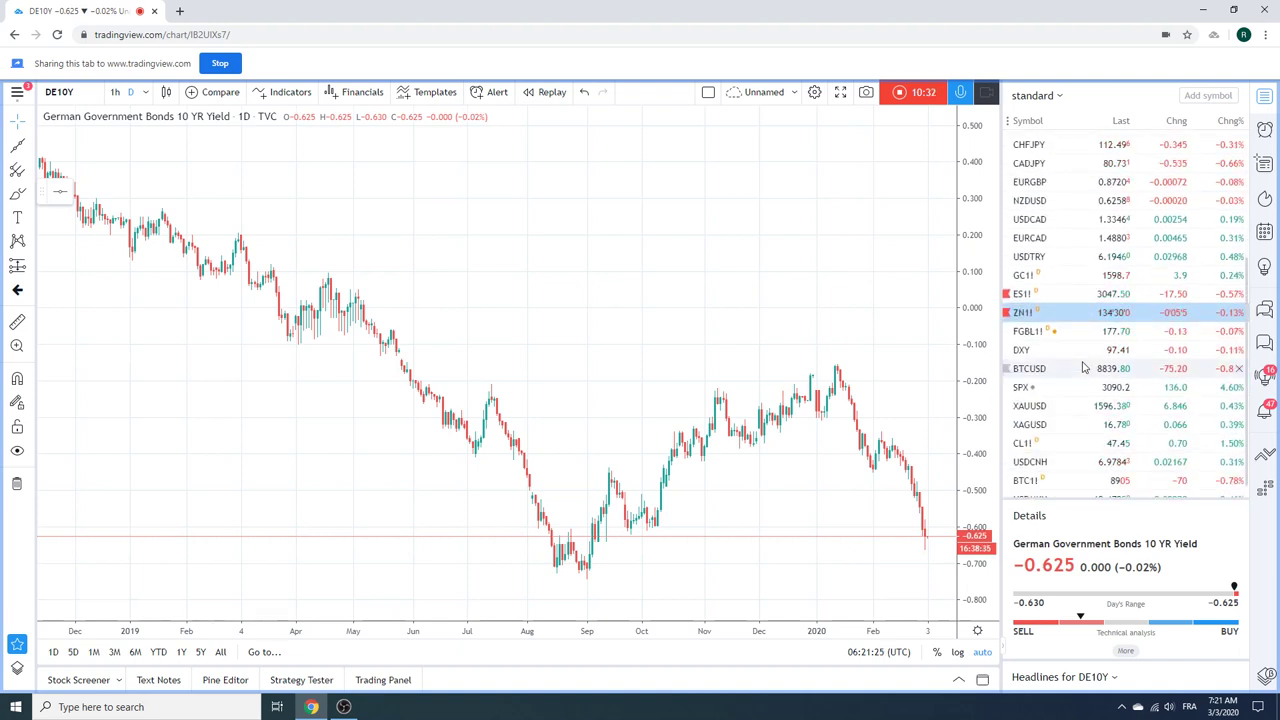
Step: Search FBTP1 and load the FBTP1! Euro-BTP continuous futures contract
click(83, 91)
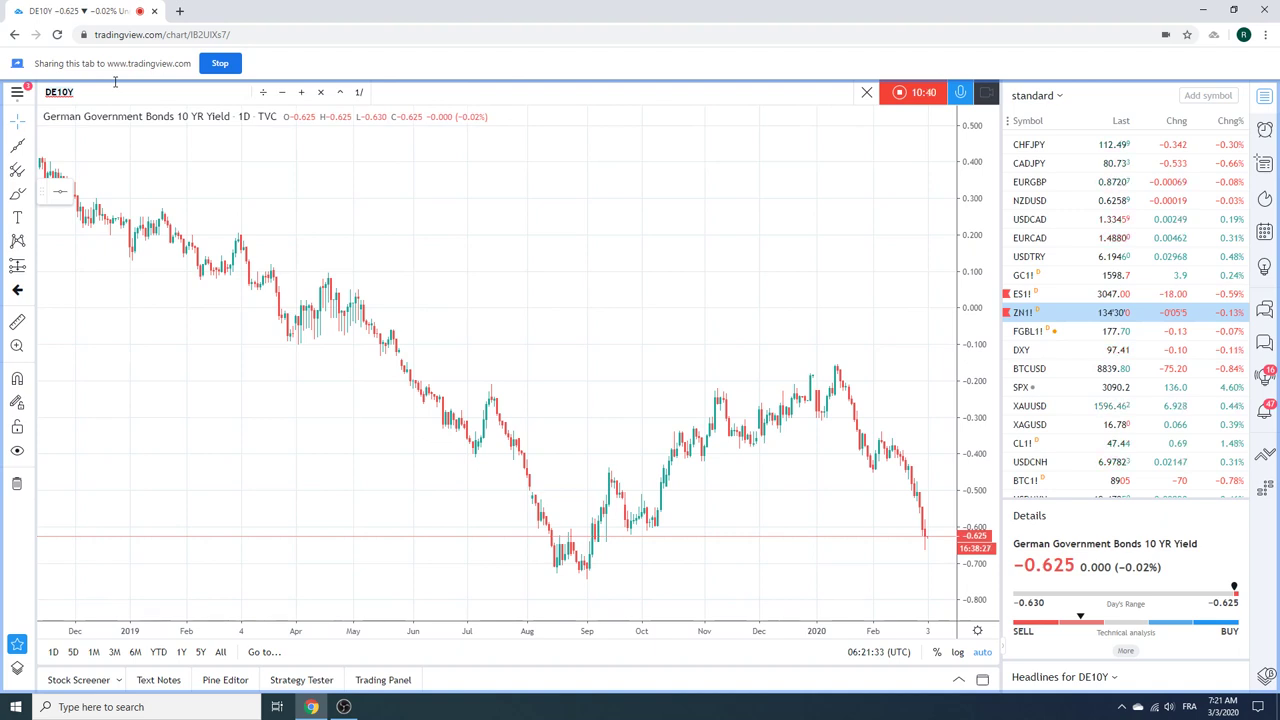
text(FBTP)
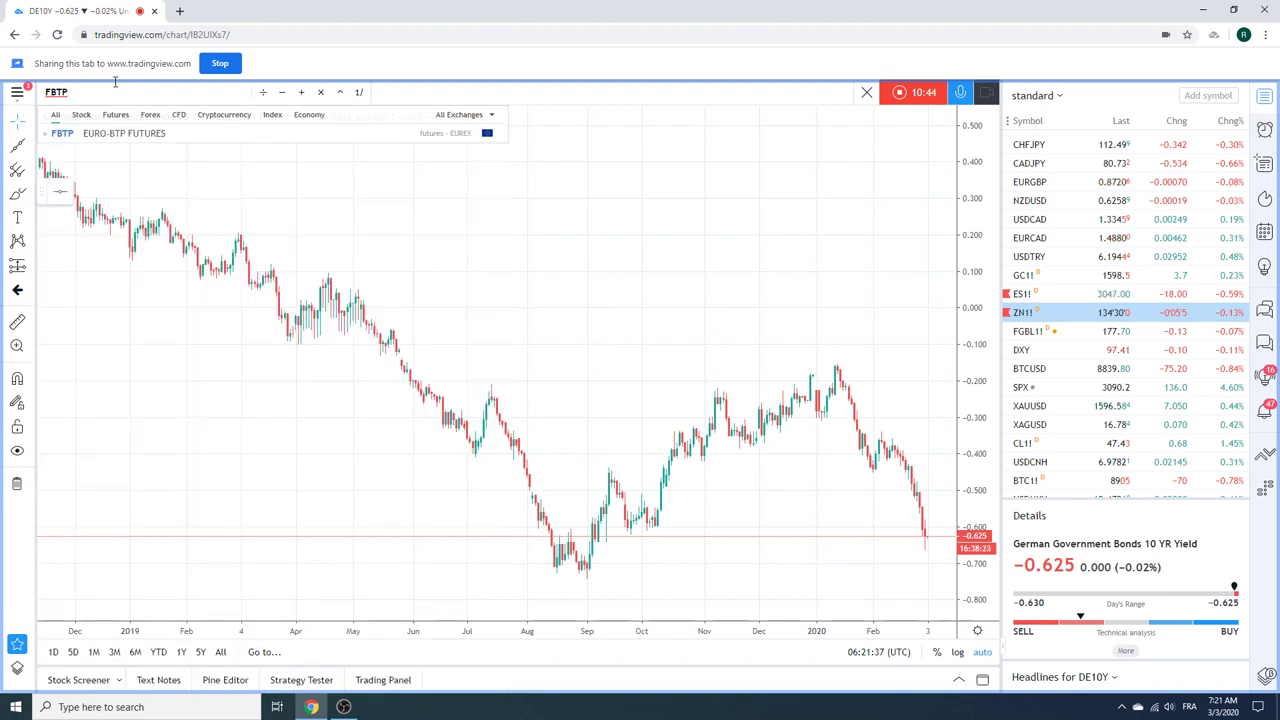
text(1)
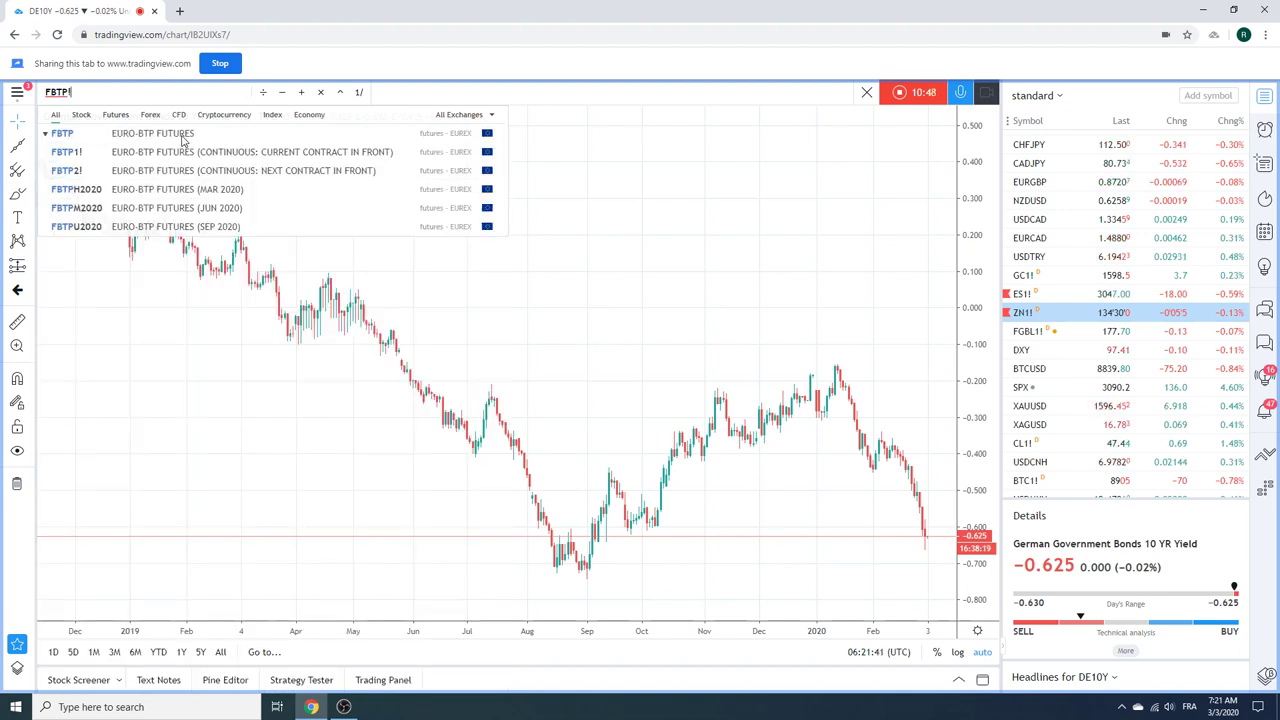
click(176, 154)
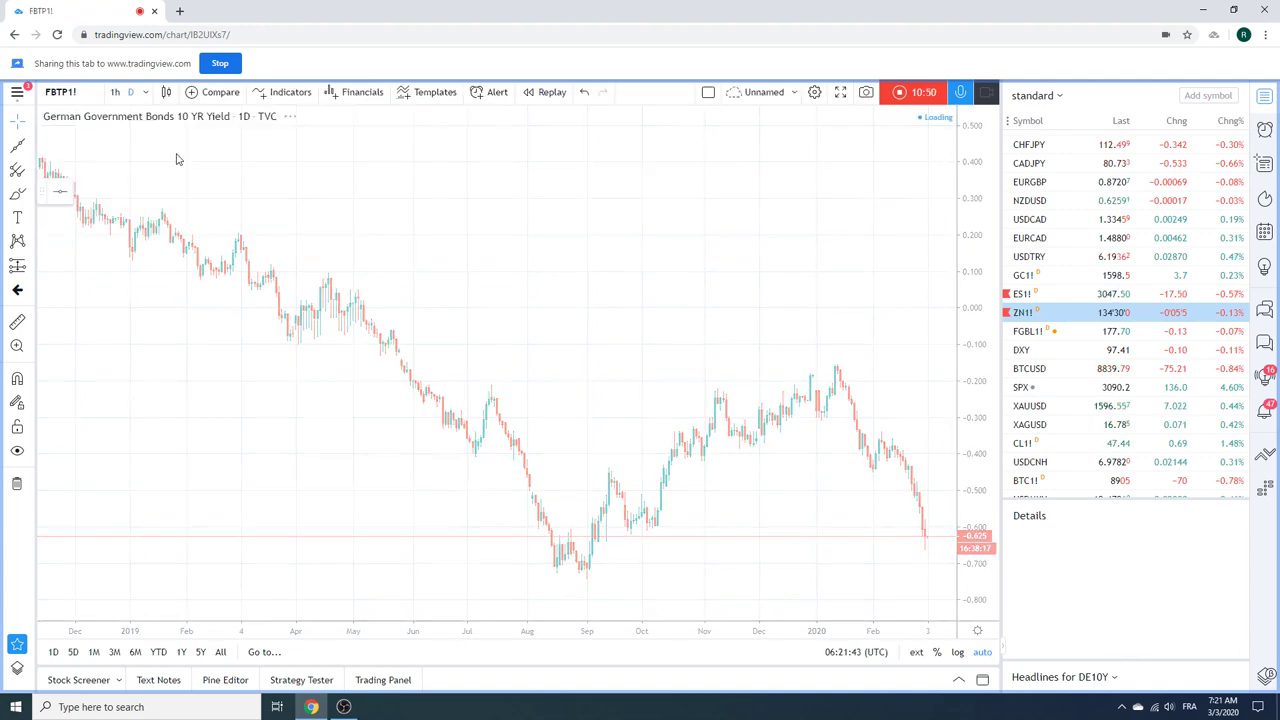
scroll(715, 369, up, 2)
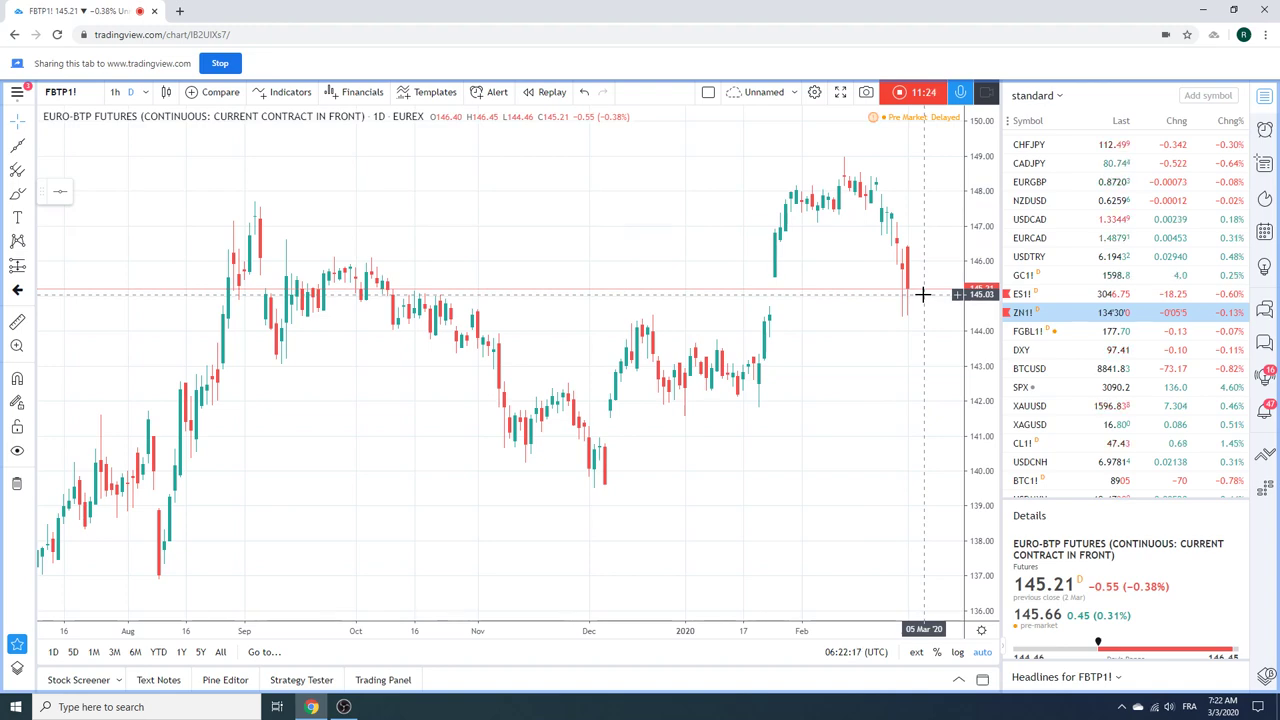
scroll(731, 280, up, 2)
scroll(750, 273, down, 3)
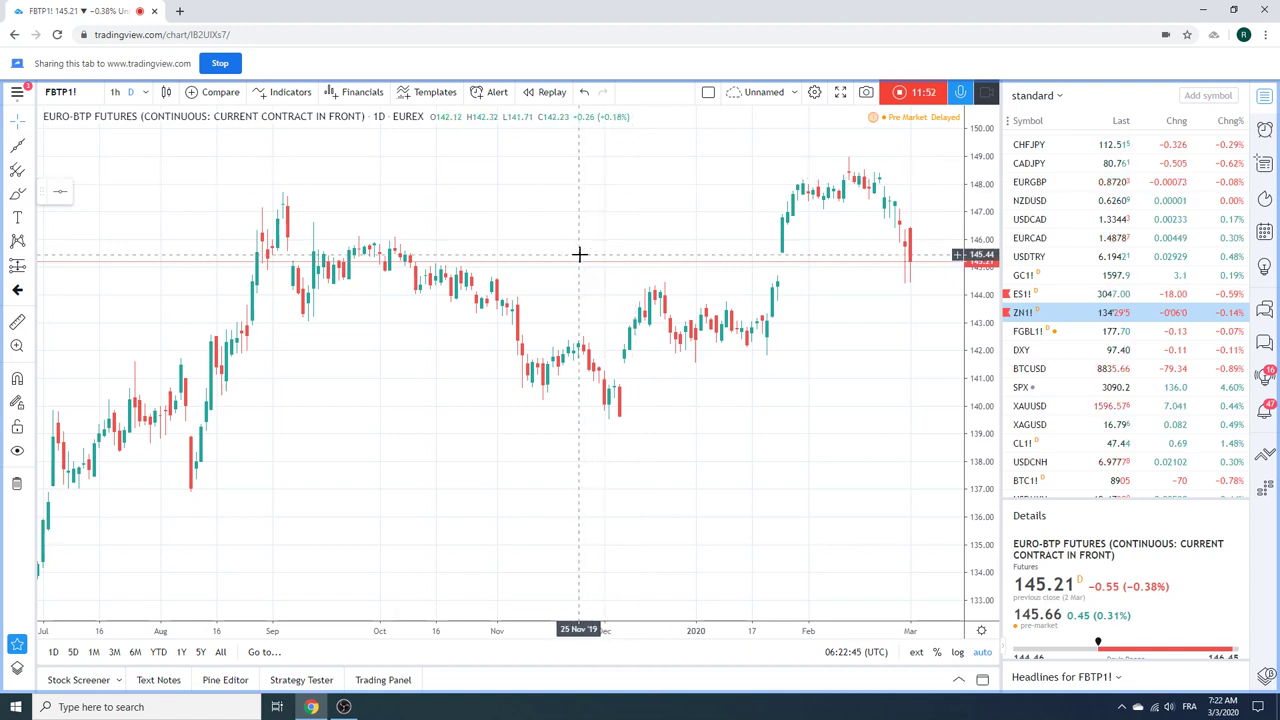
scroll(571, 277, down, 2)
scroll(571, 277, down, 3)
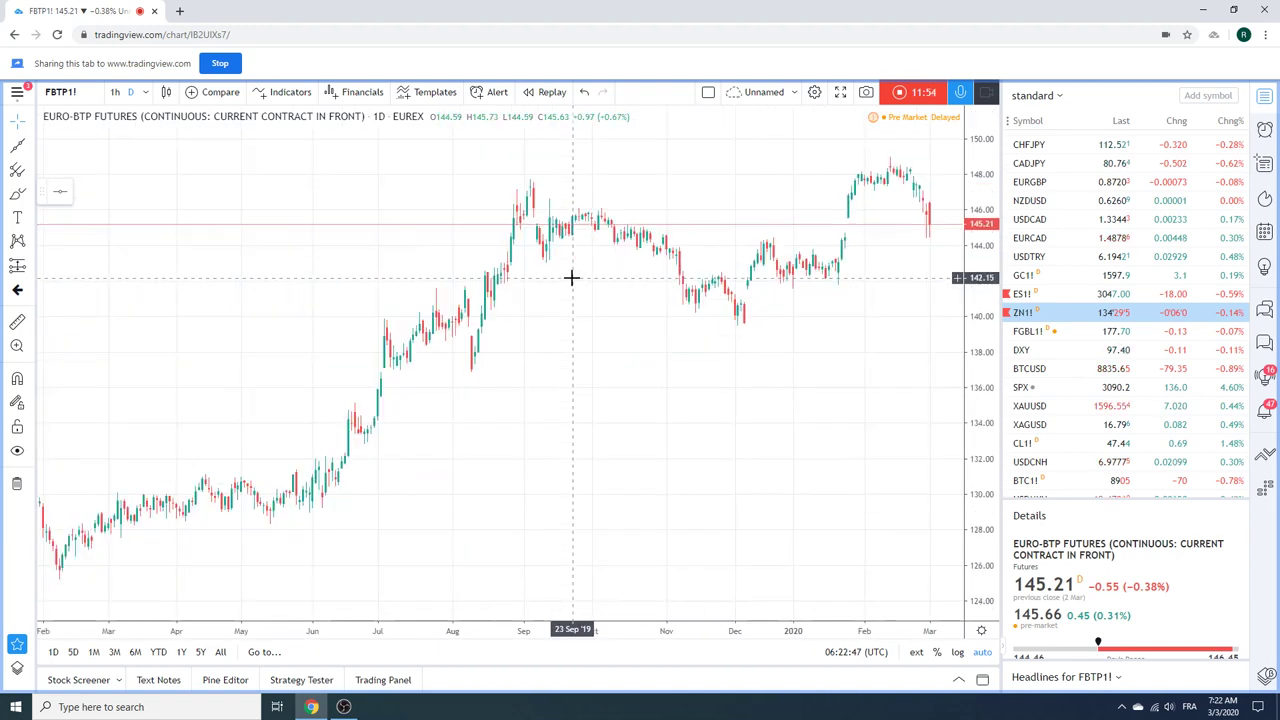